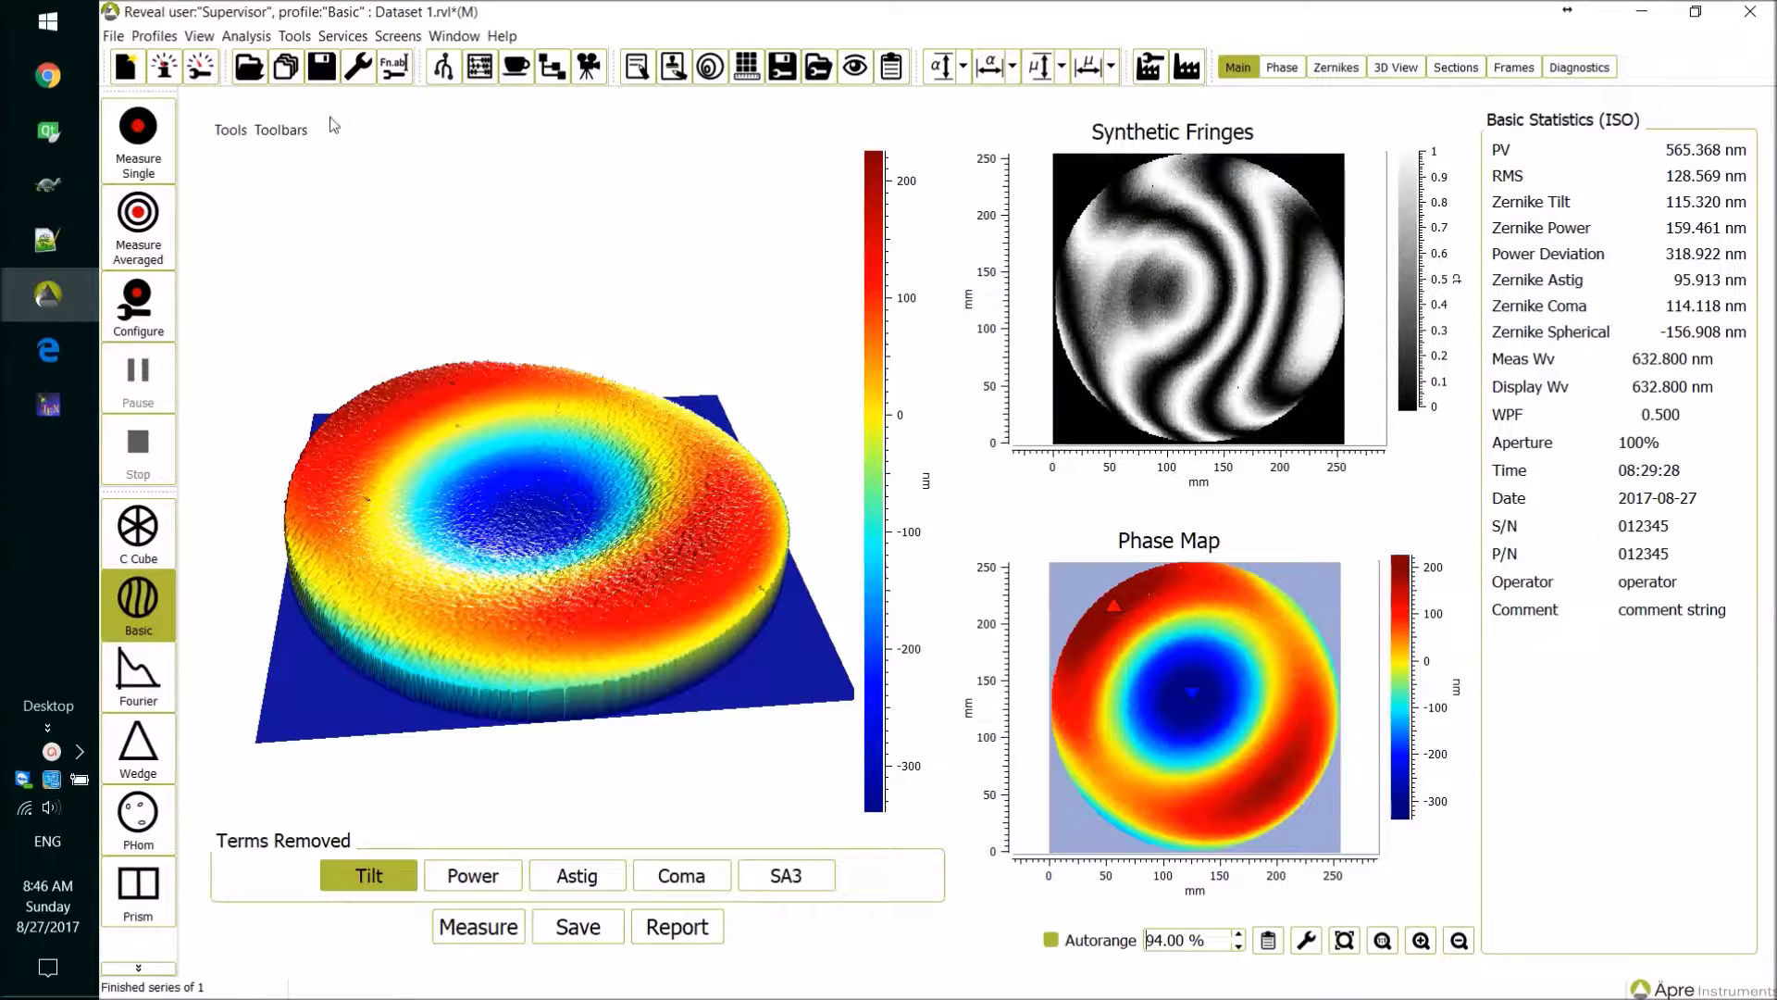
Step: Open Dataset 1.rvl from the Test Output folder and switch between it and the measured dataset to compare them
click(249, 67)
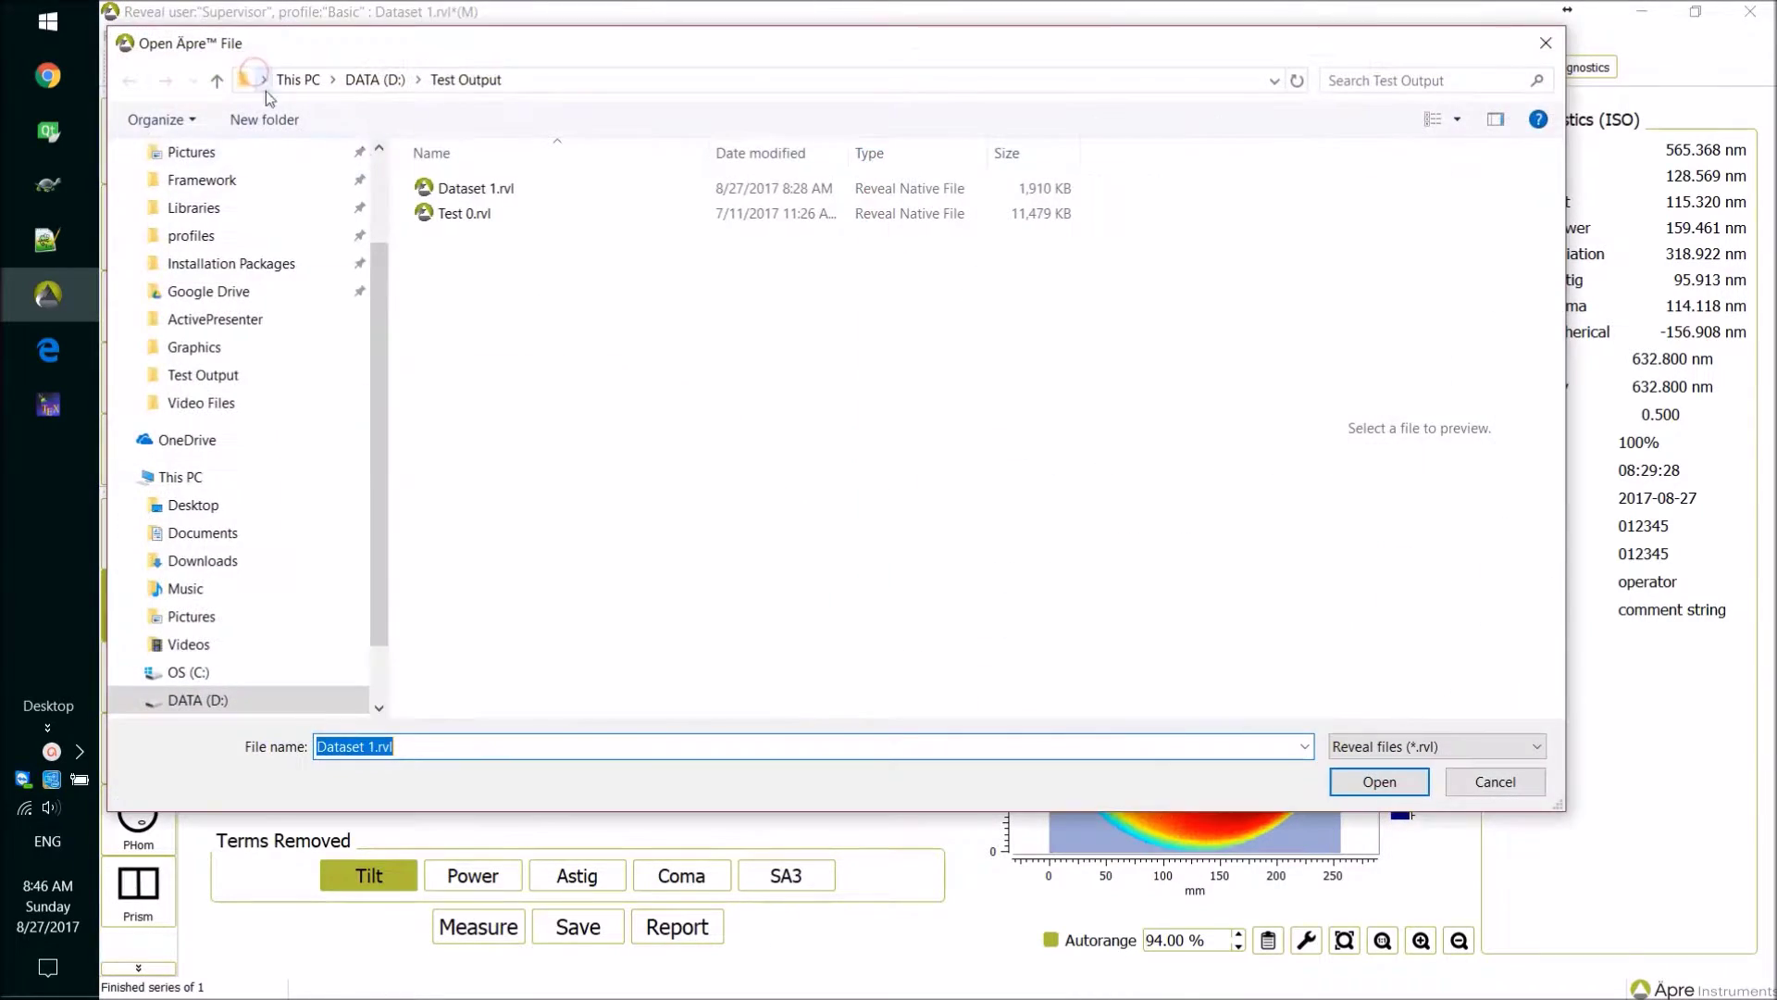
double_click(500, 192)
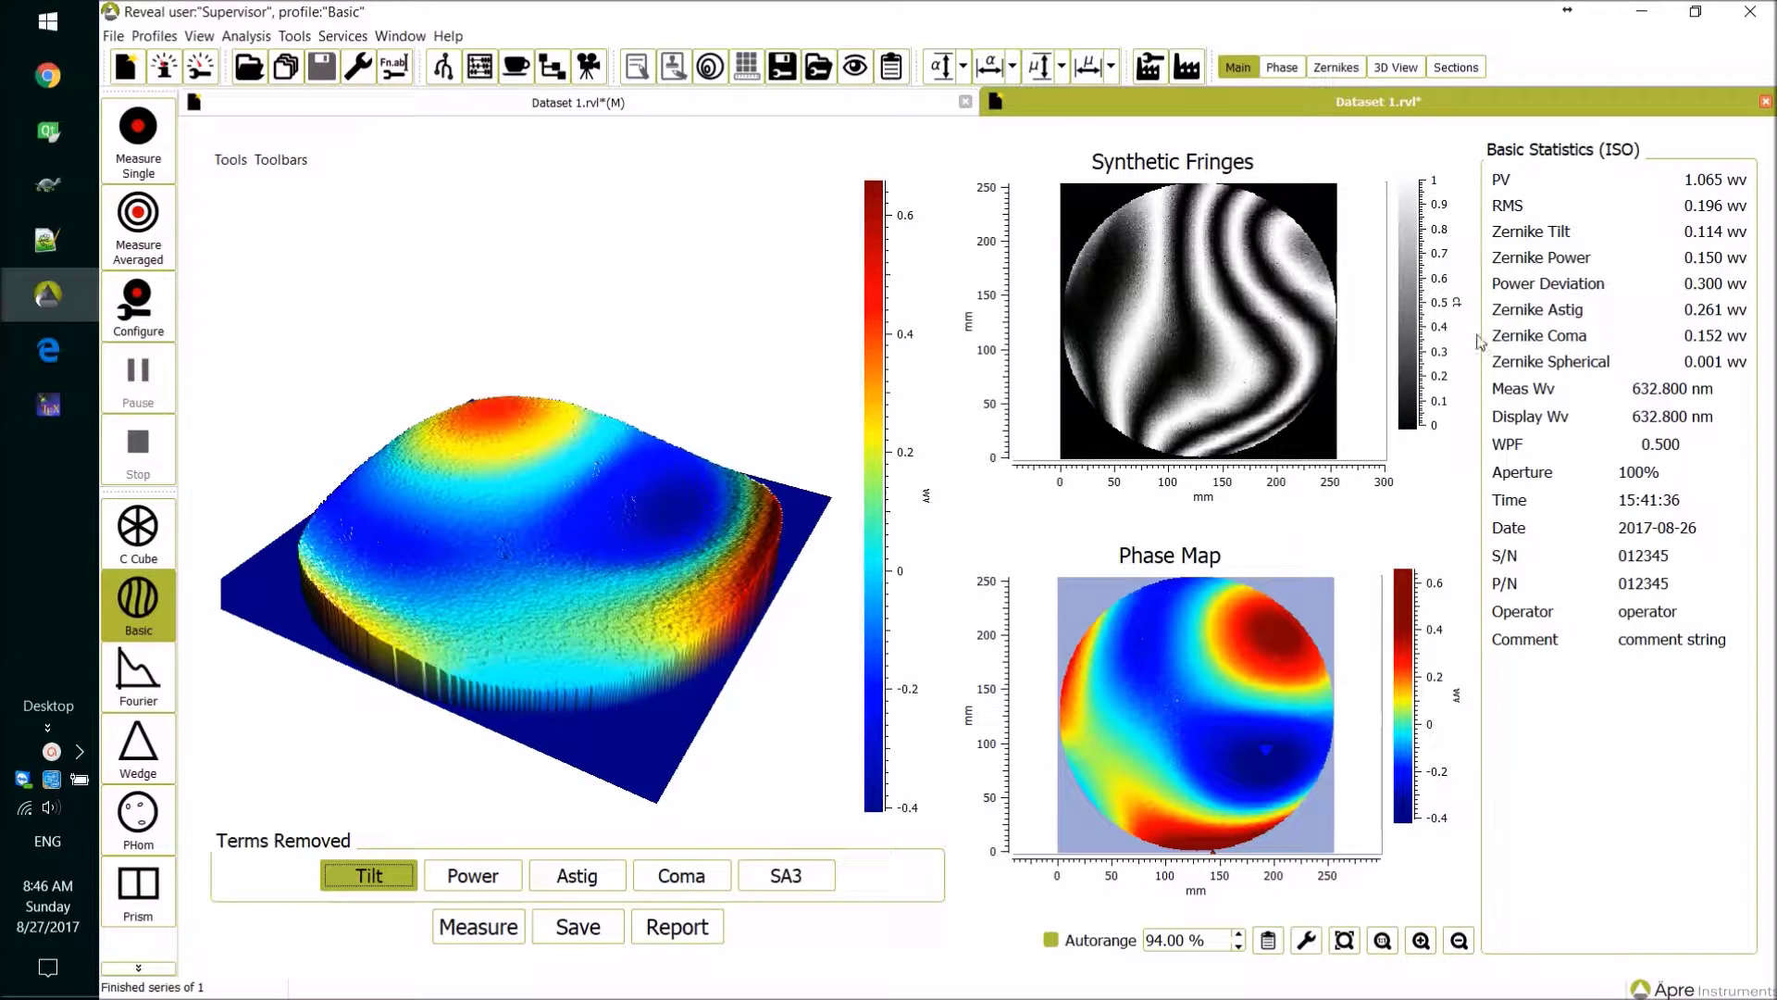
click(629, 102)
click(1168, 102)
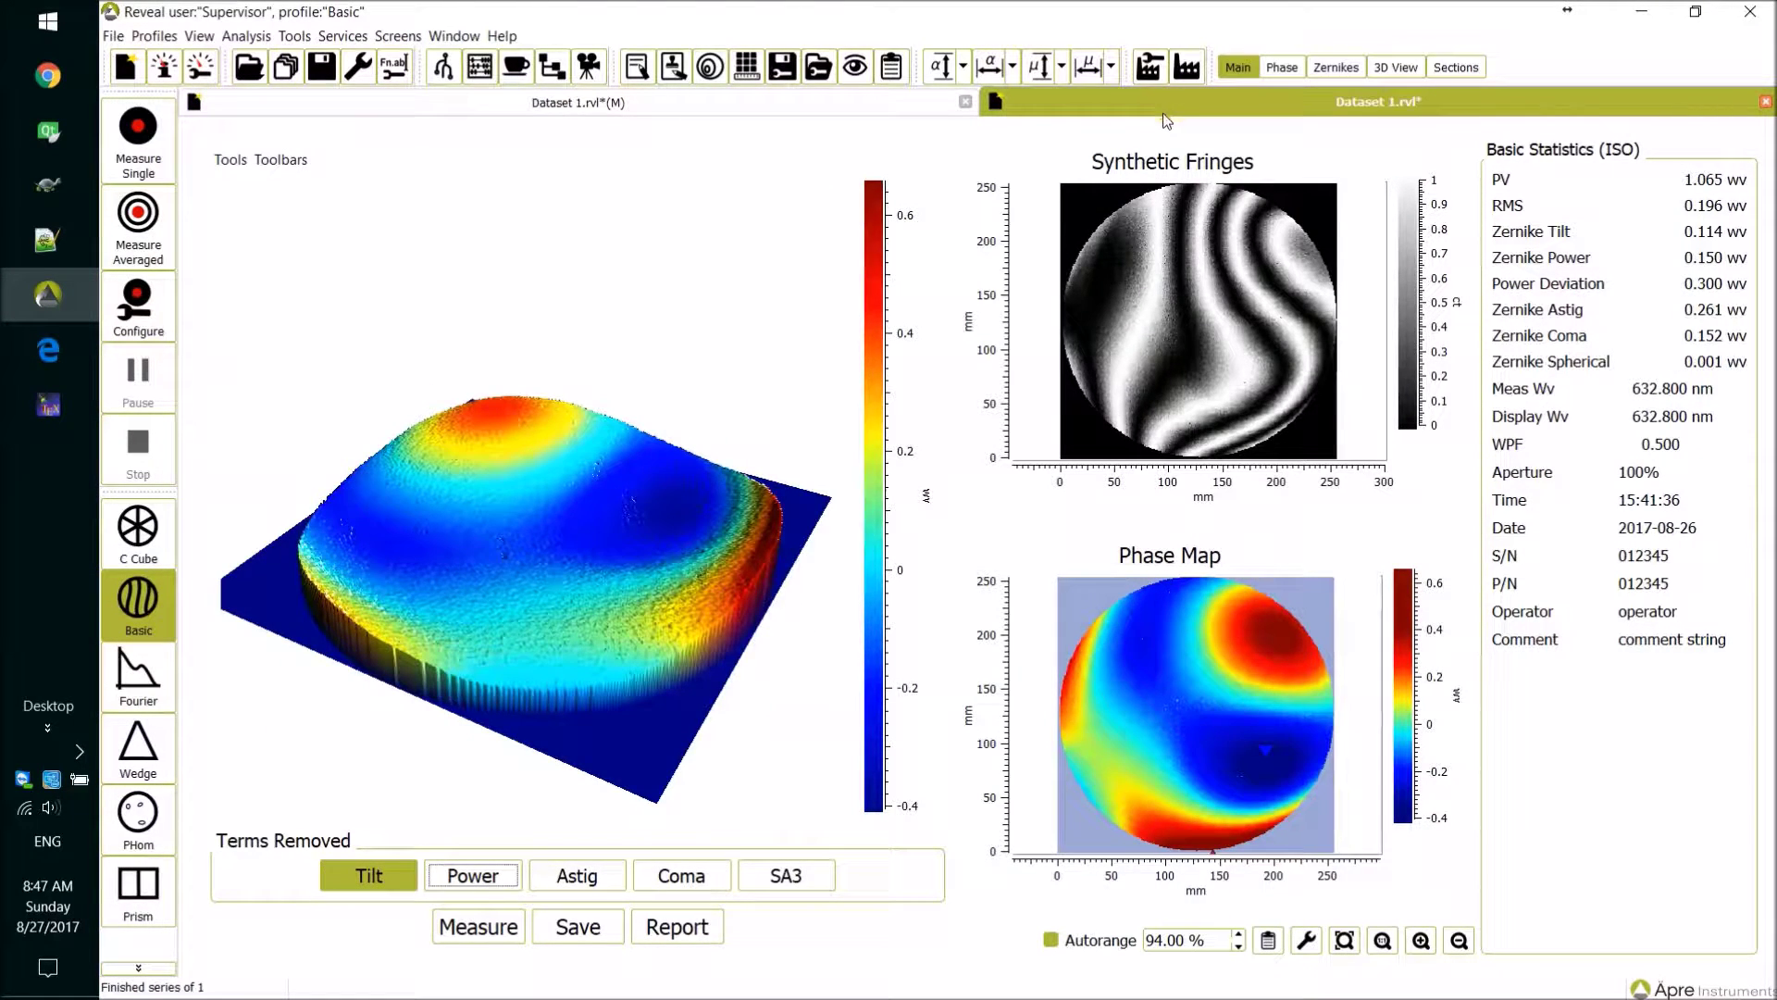
click(661, 103)
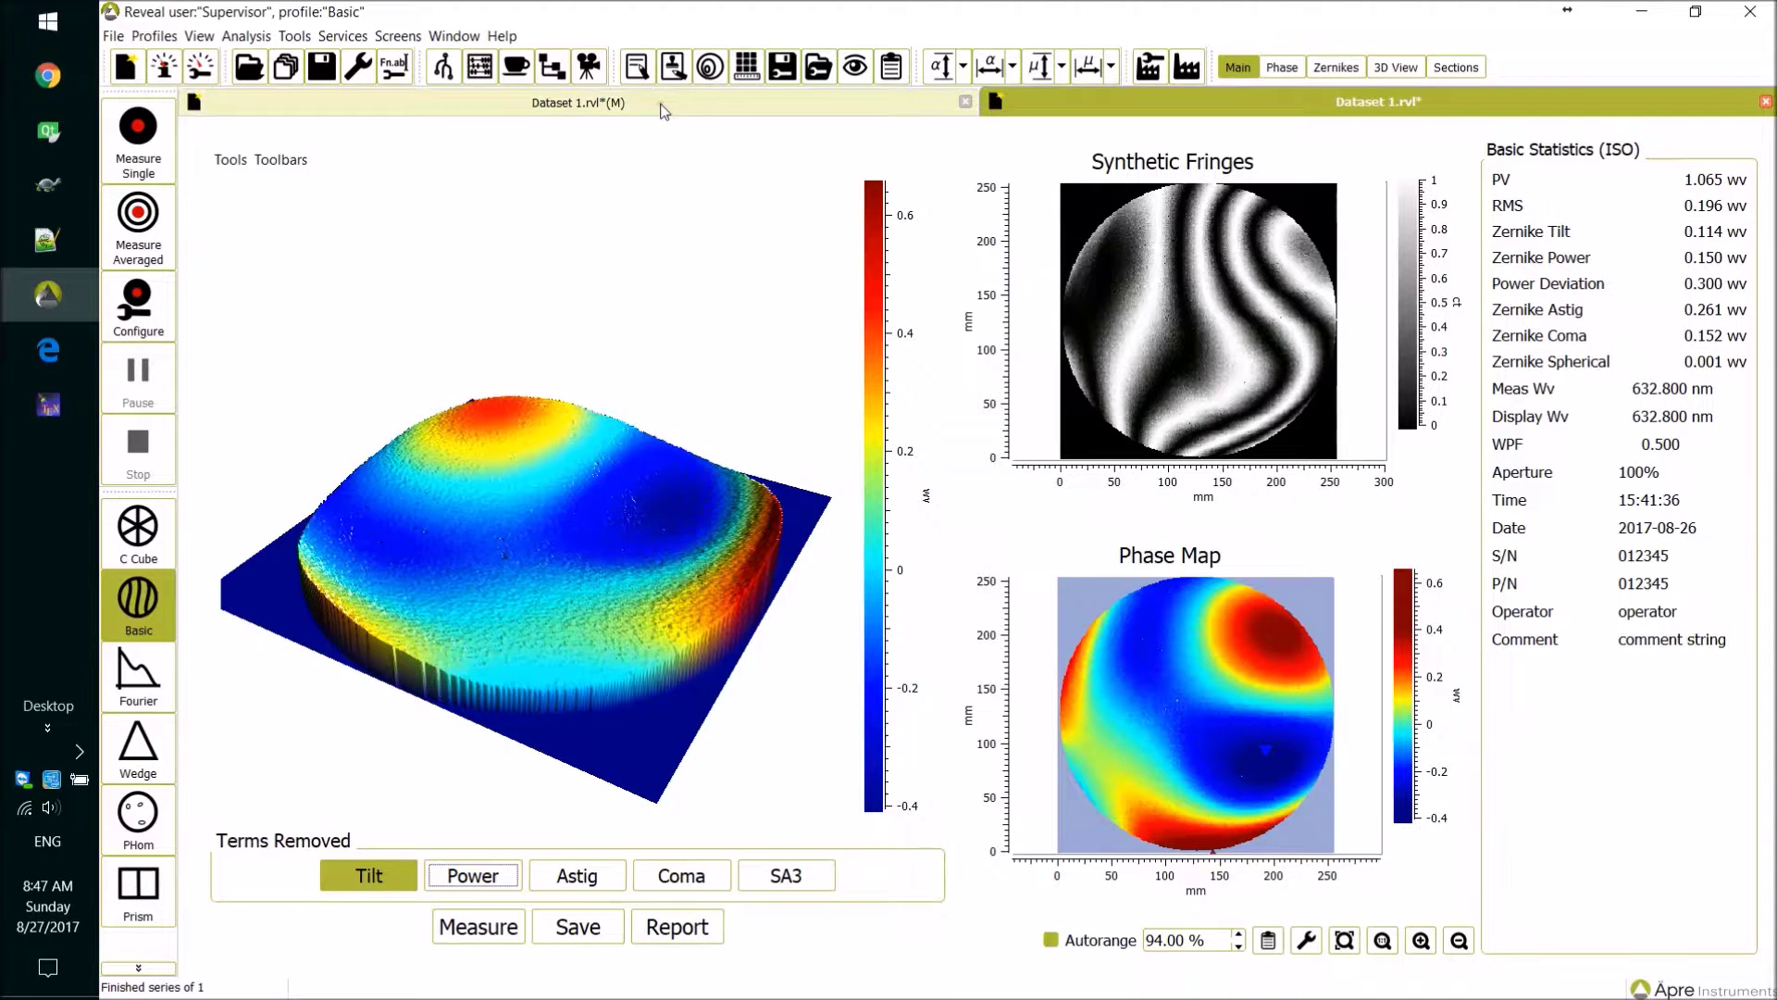
click(1083, 113)
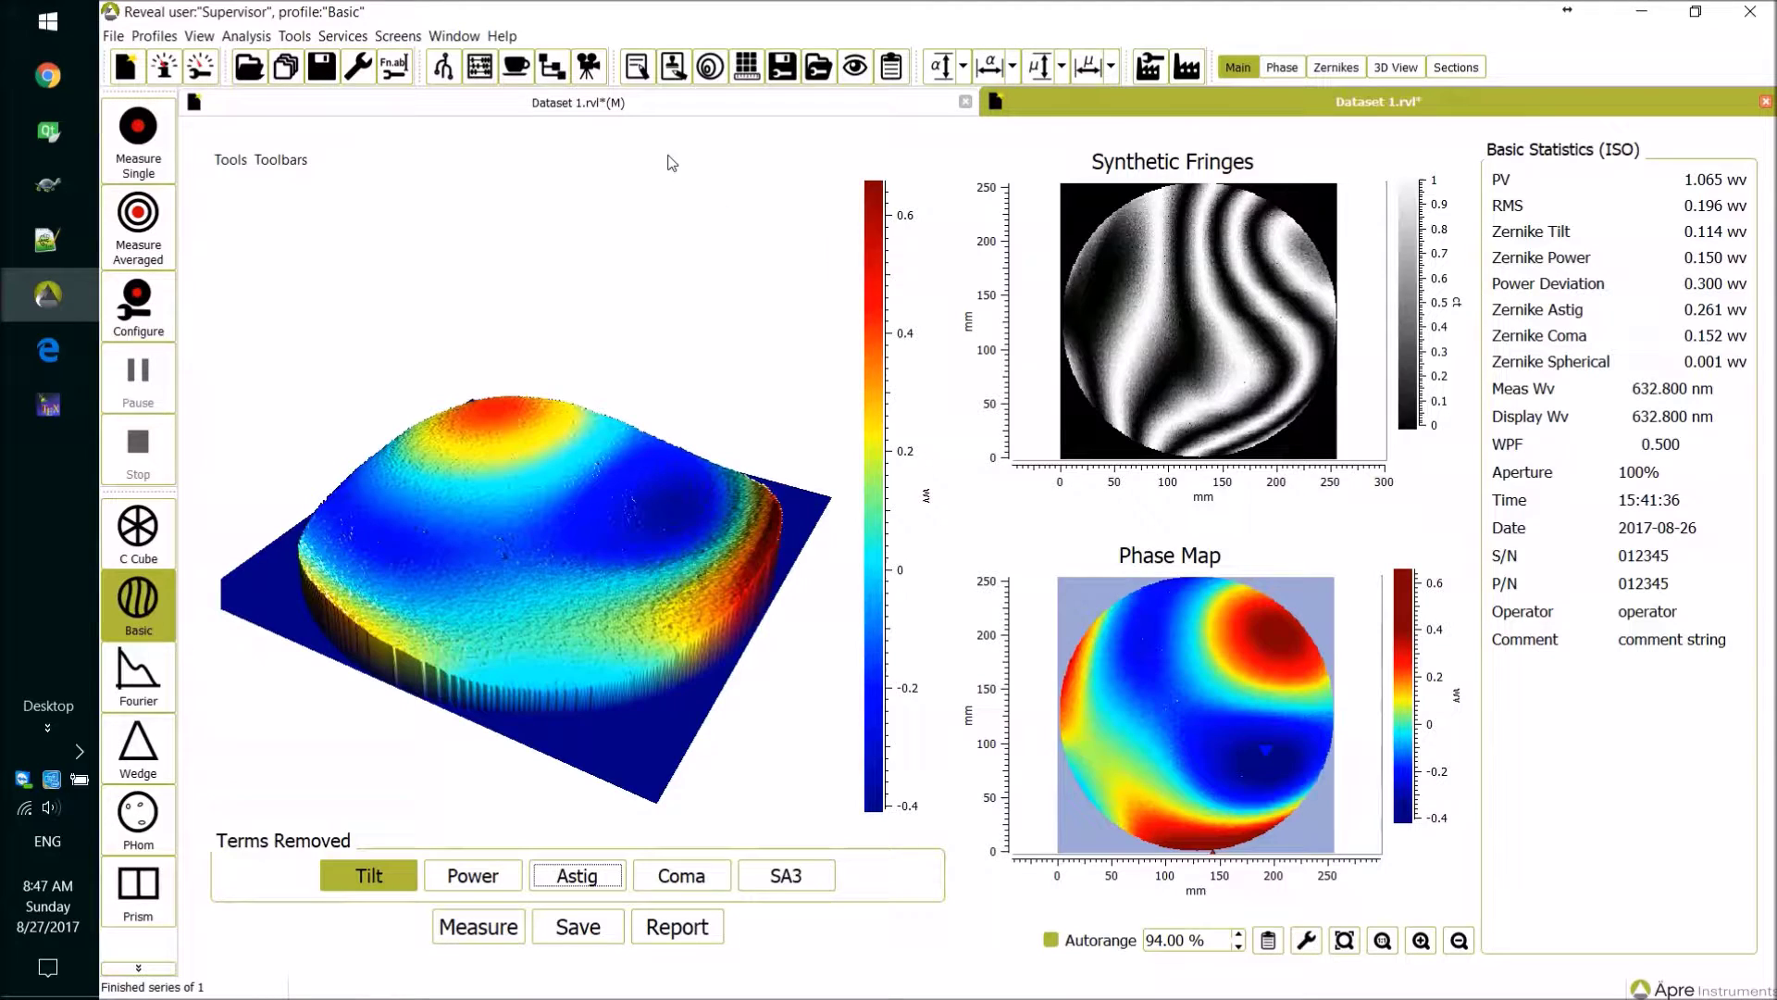
Step: Set the measured dataset's vertical length units to "fringe, display" and return to the loaded dataset for comparison
click(601, 103)
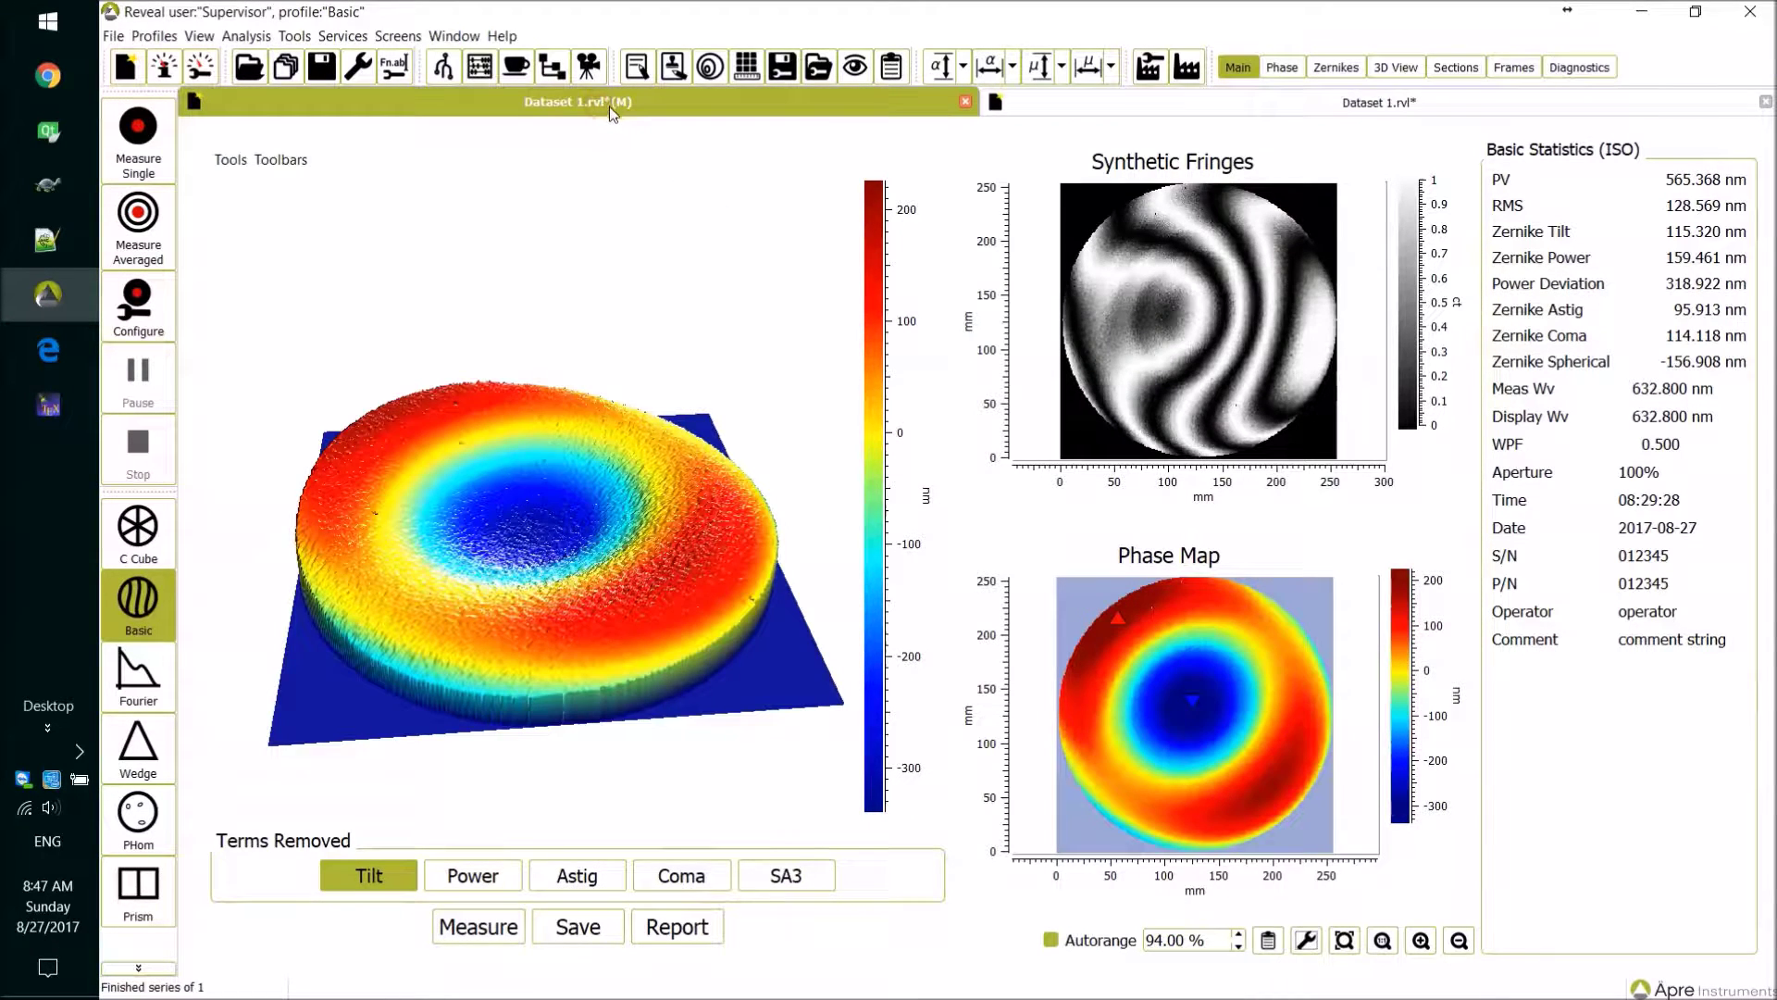
click(1063, 67)
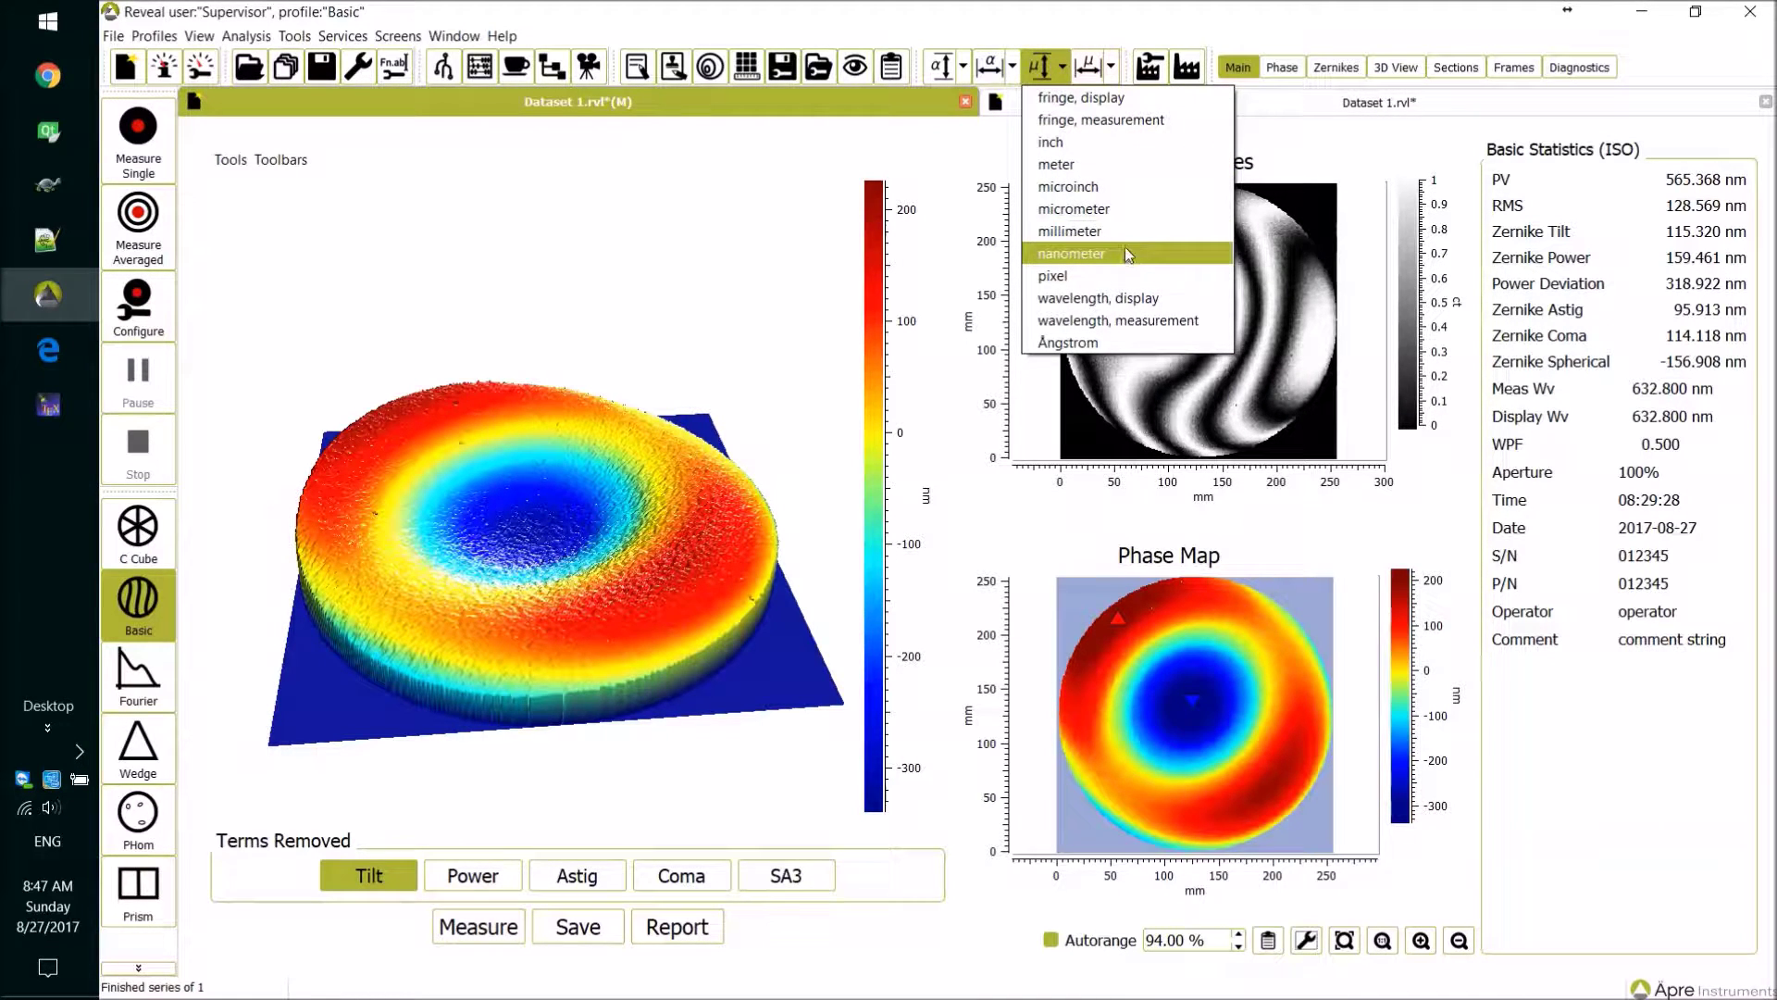
click(1105, 99)
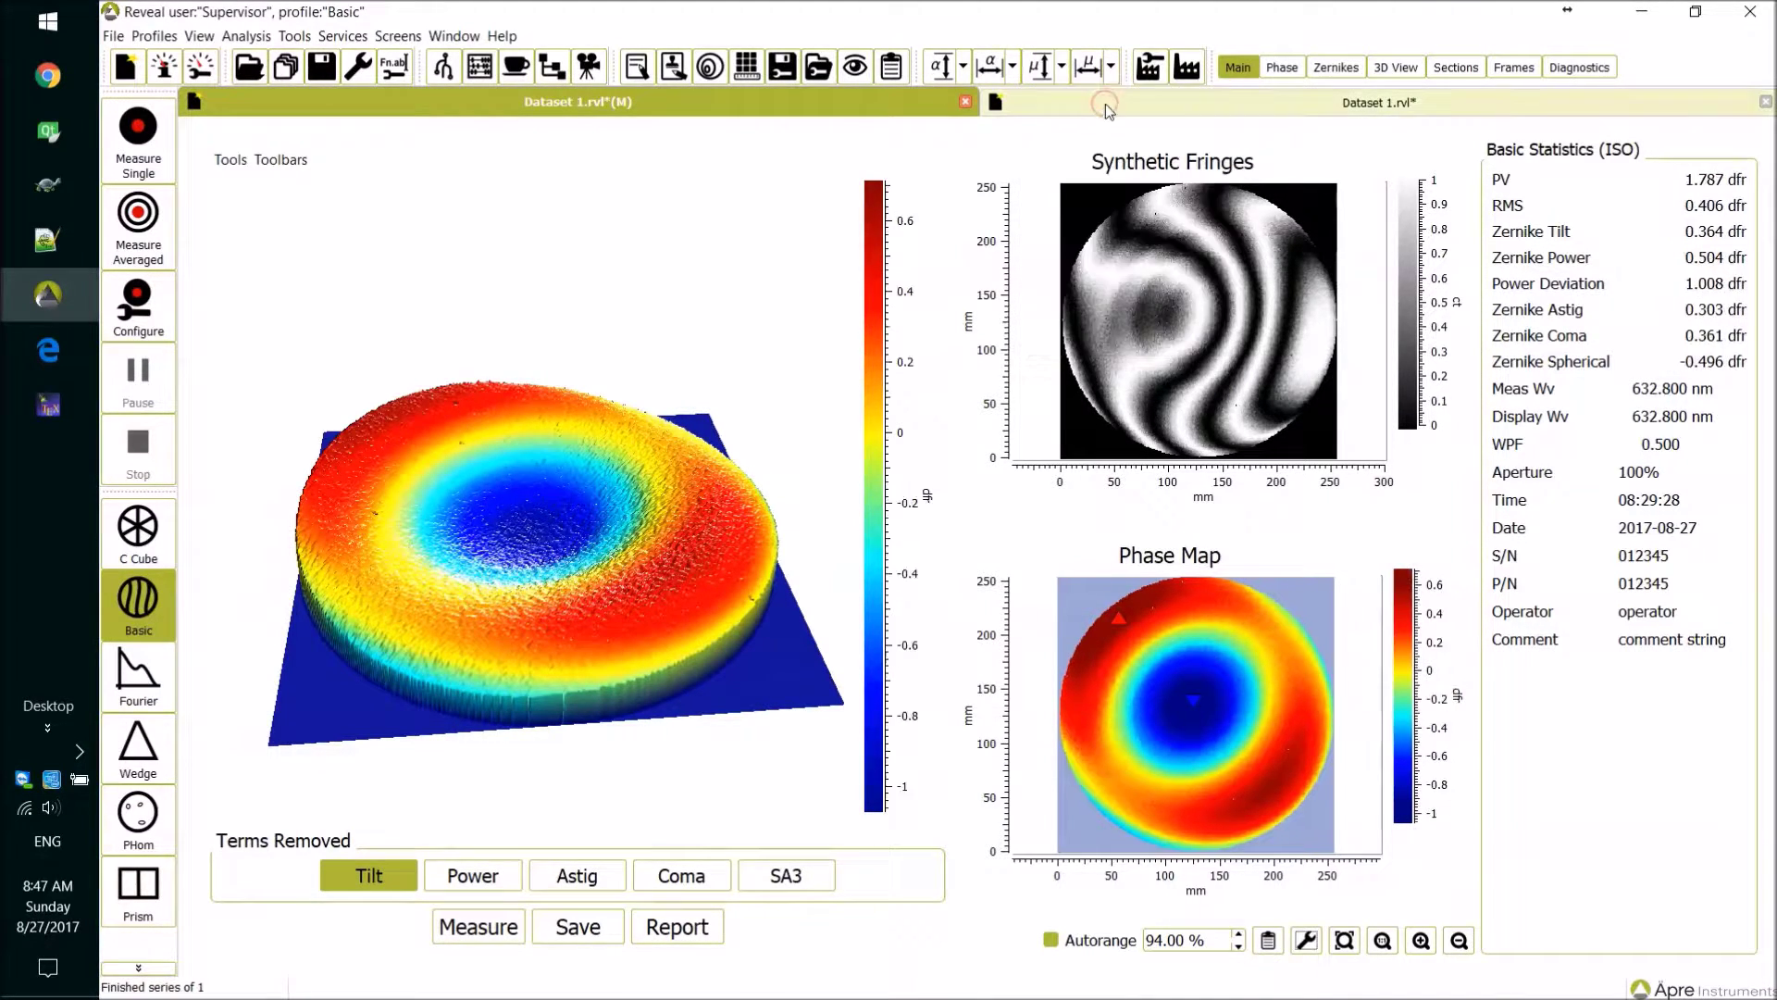
click(1074, 100)
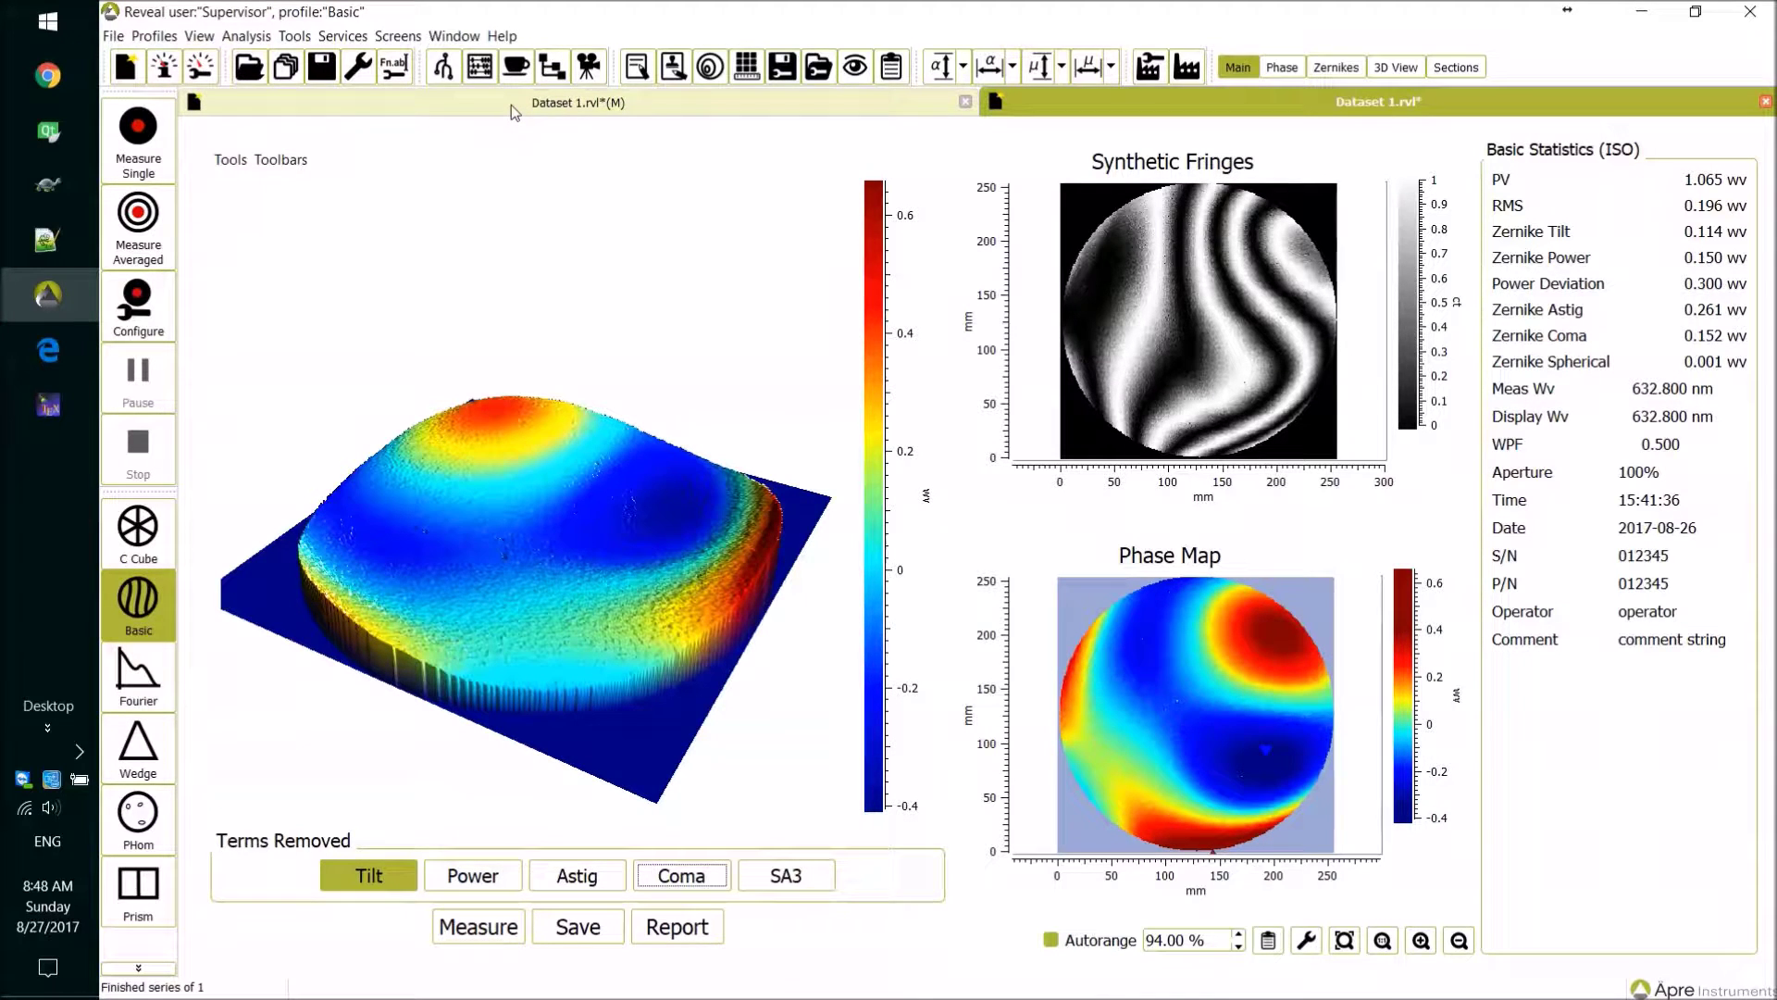
Step: Set the default vertical length unit to "wavelength, display"
click(305, 37)
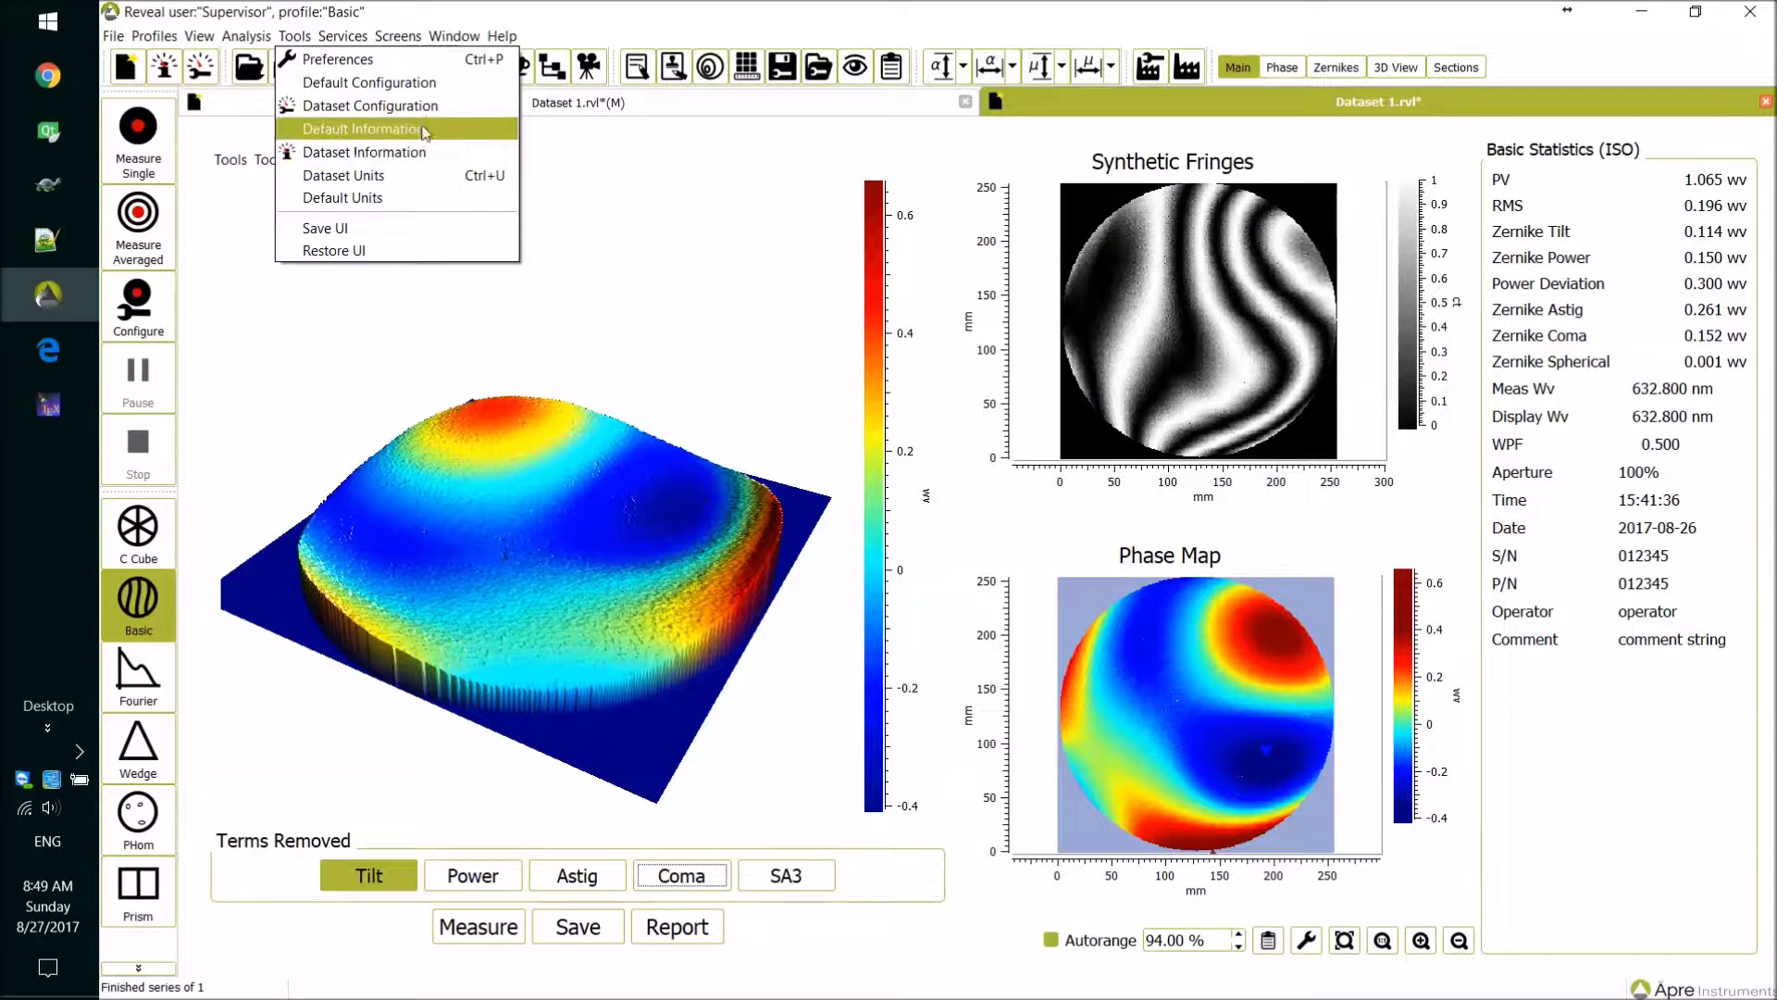
click(365, 202)
click(942, 344)
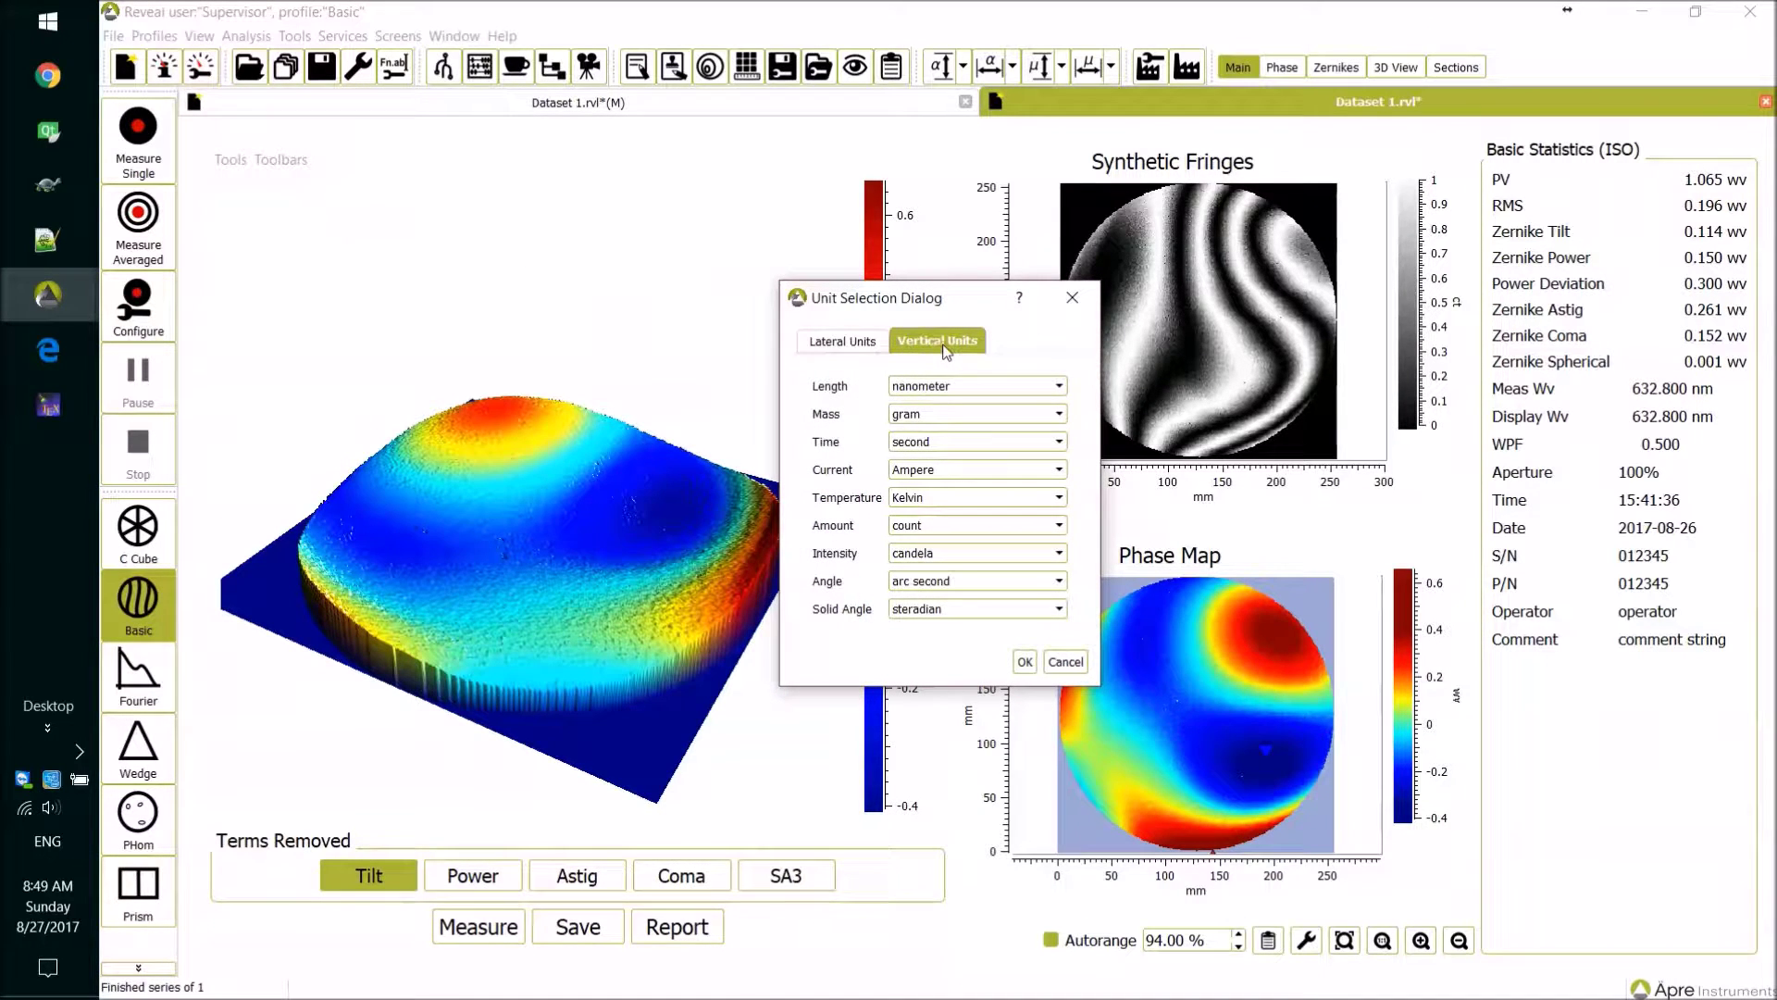
click(1001, 385)
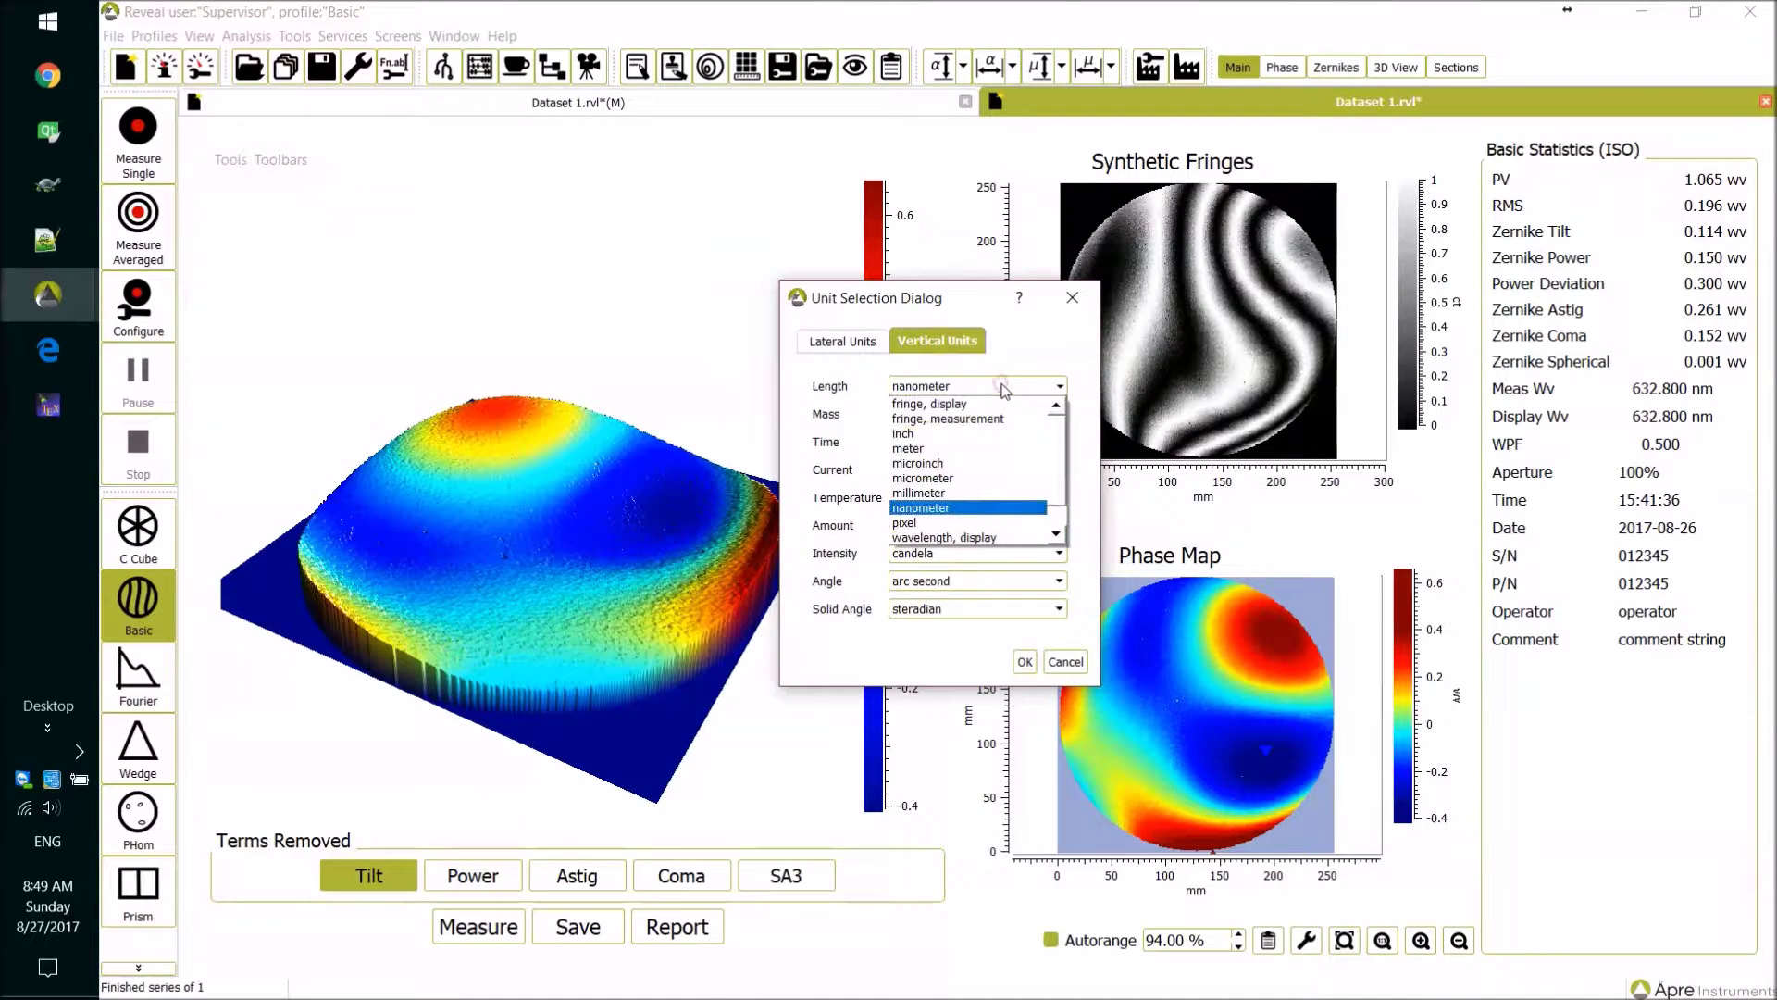
scroll(981, 453, down, 1)
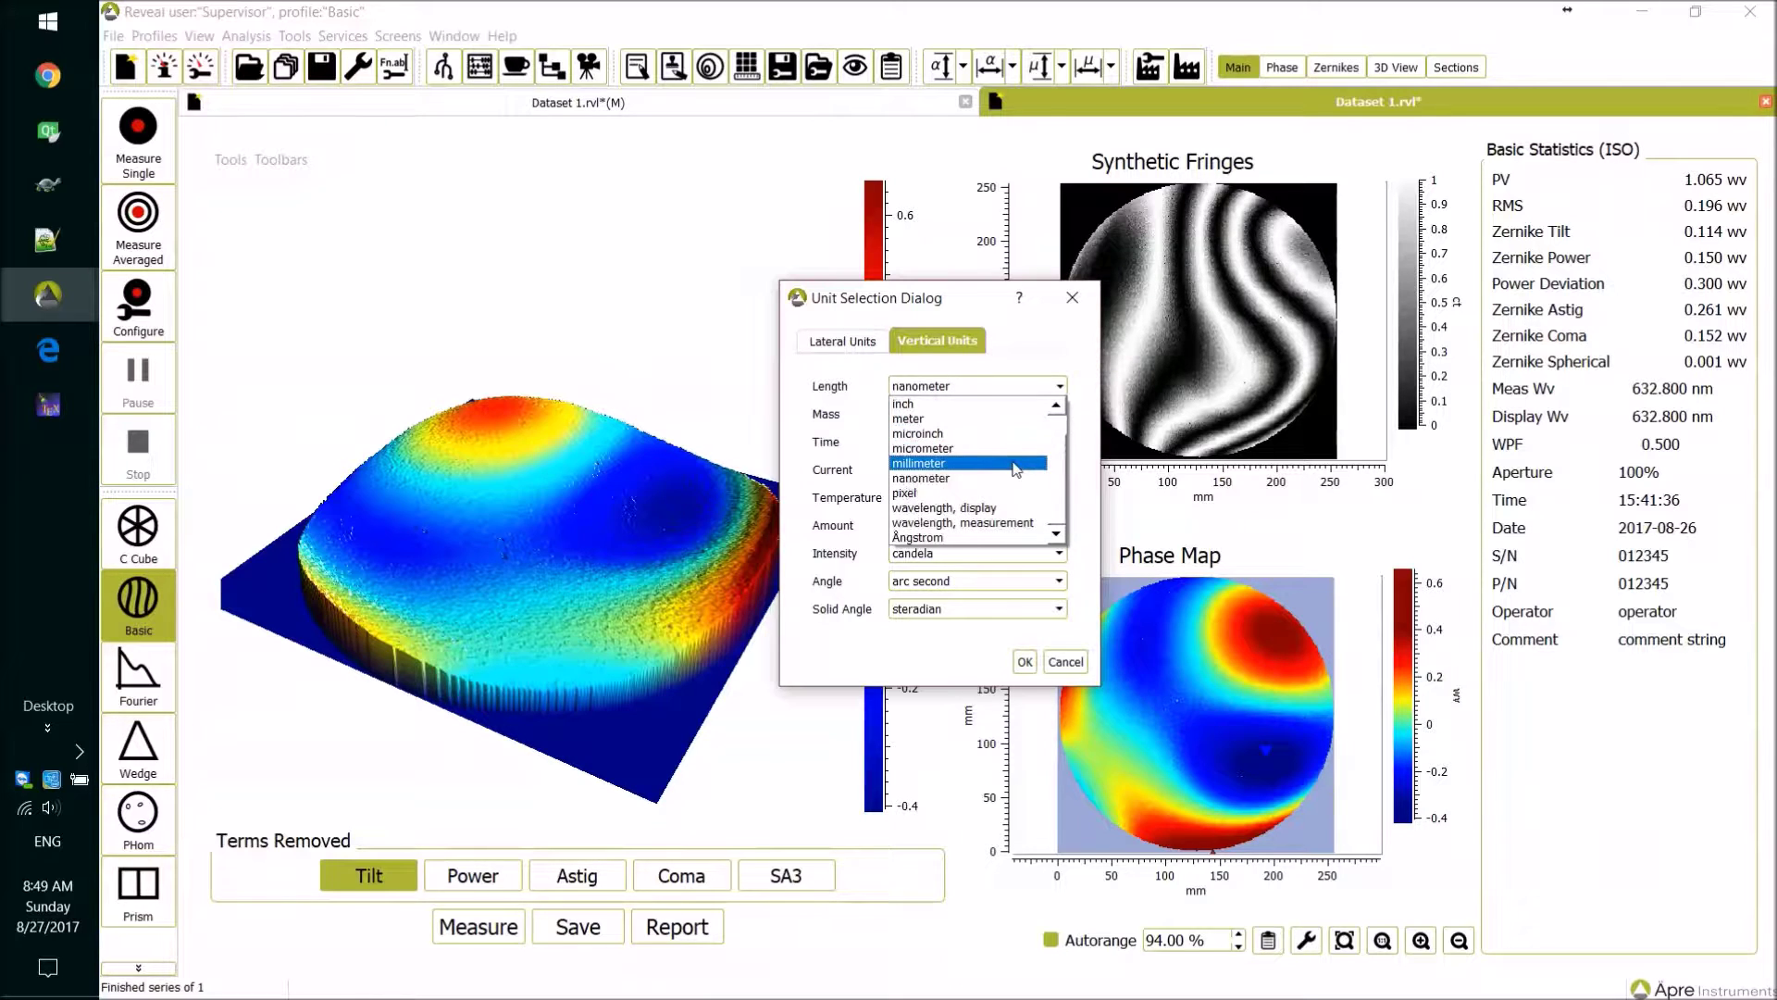
click(995, 515)
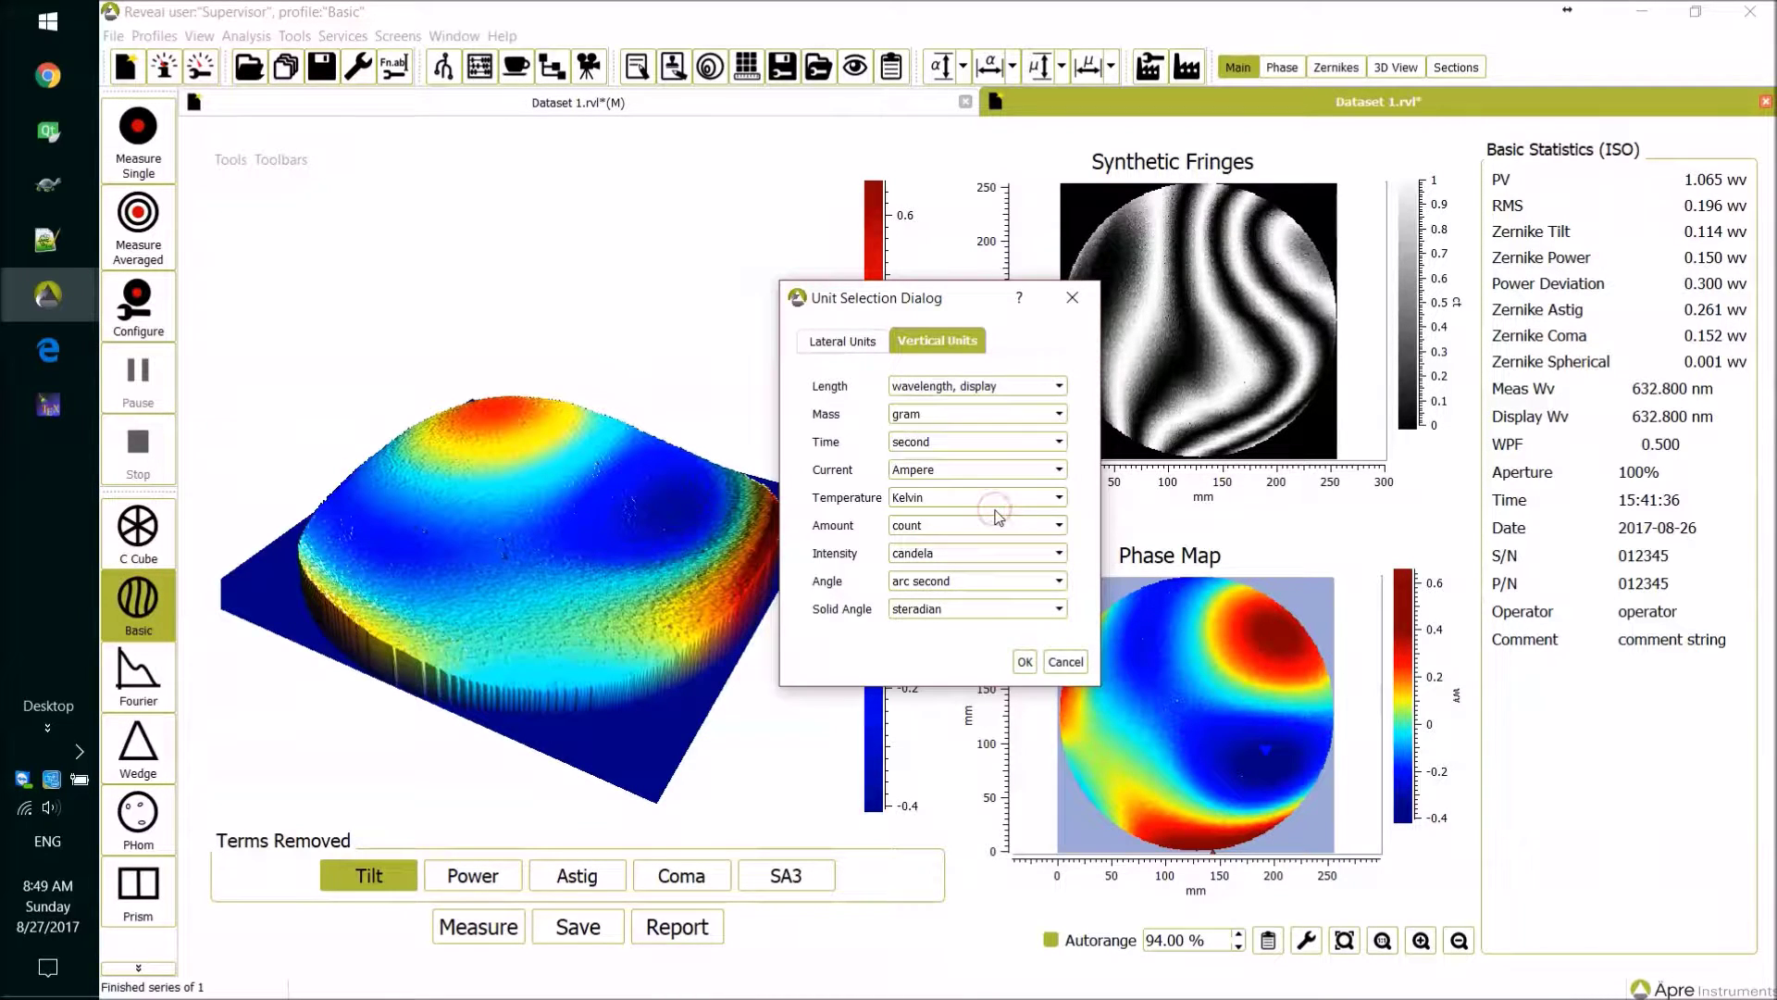
click(1023, 663)
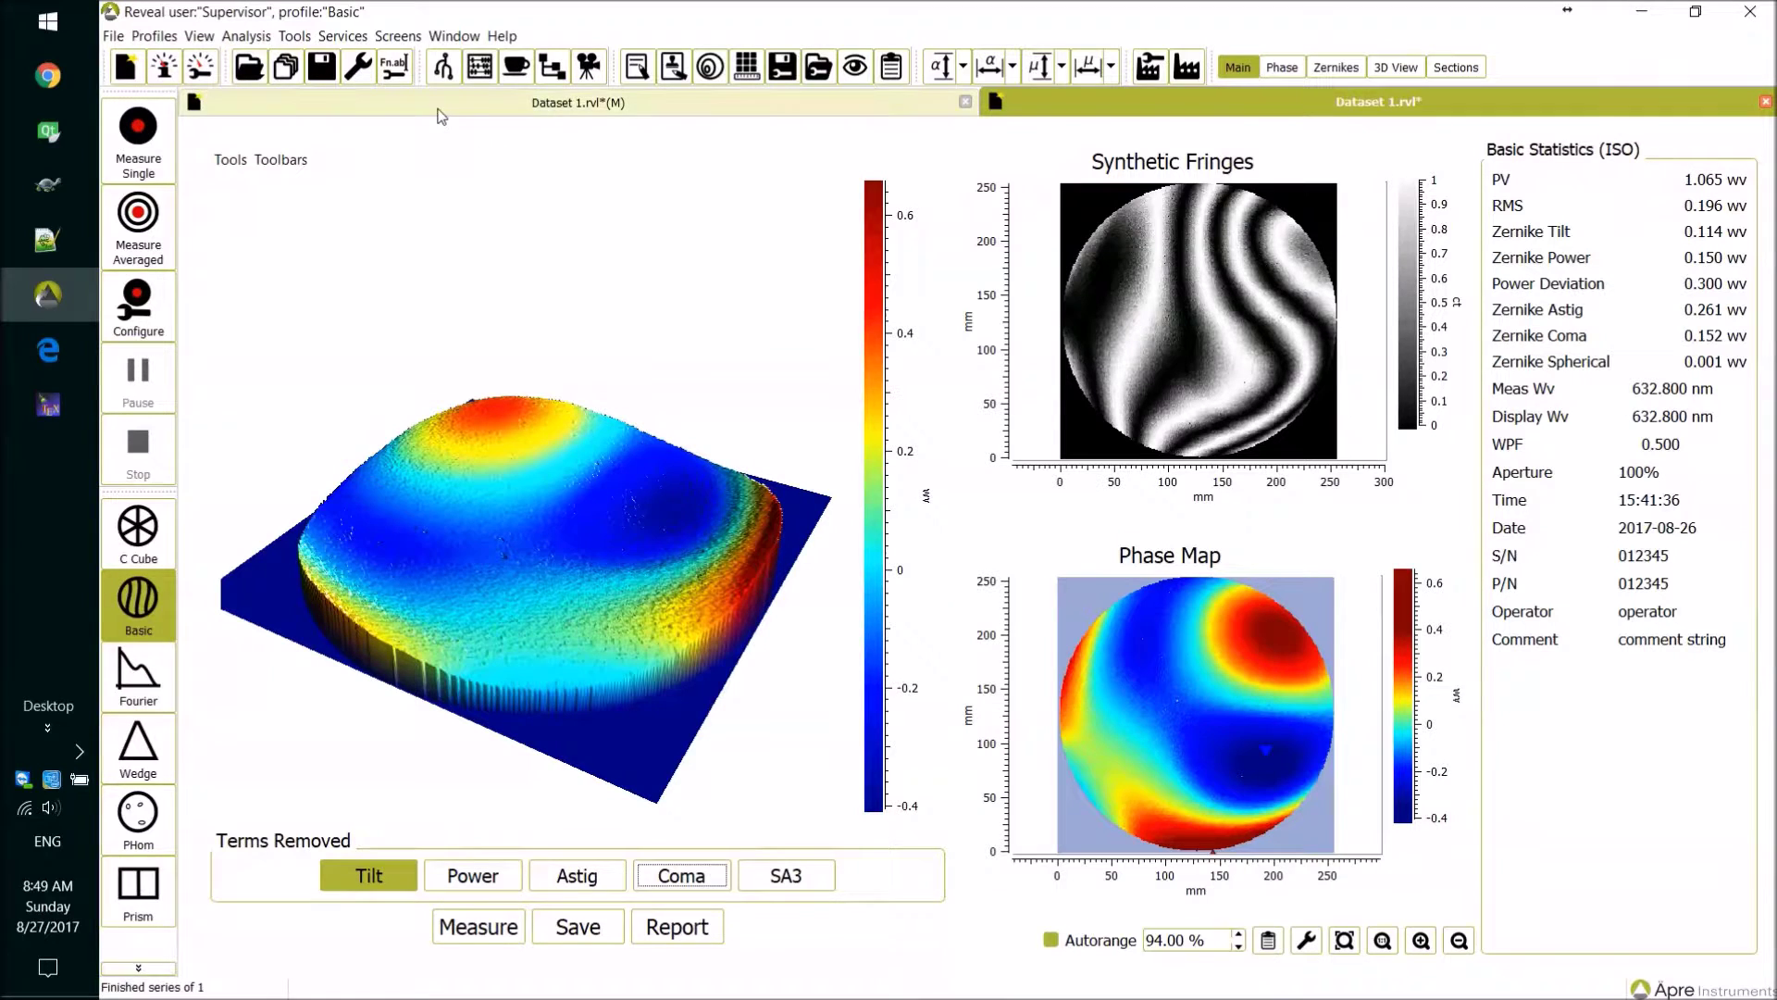
Step: Review the Default Configuration settings, including the measurement wavelength, and close them without making changes
click(297, 36)
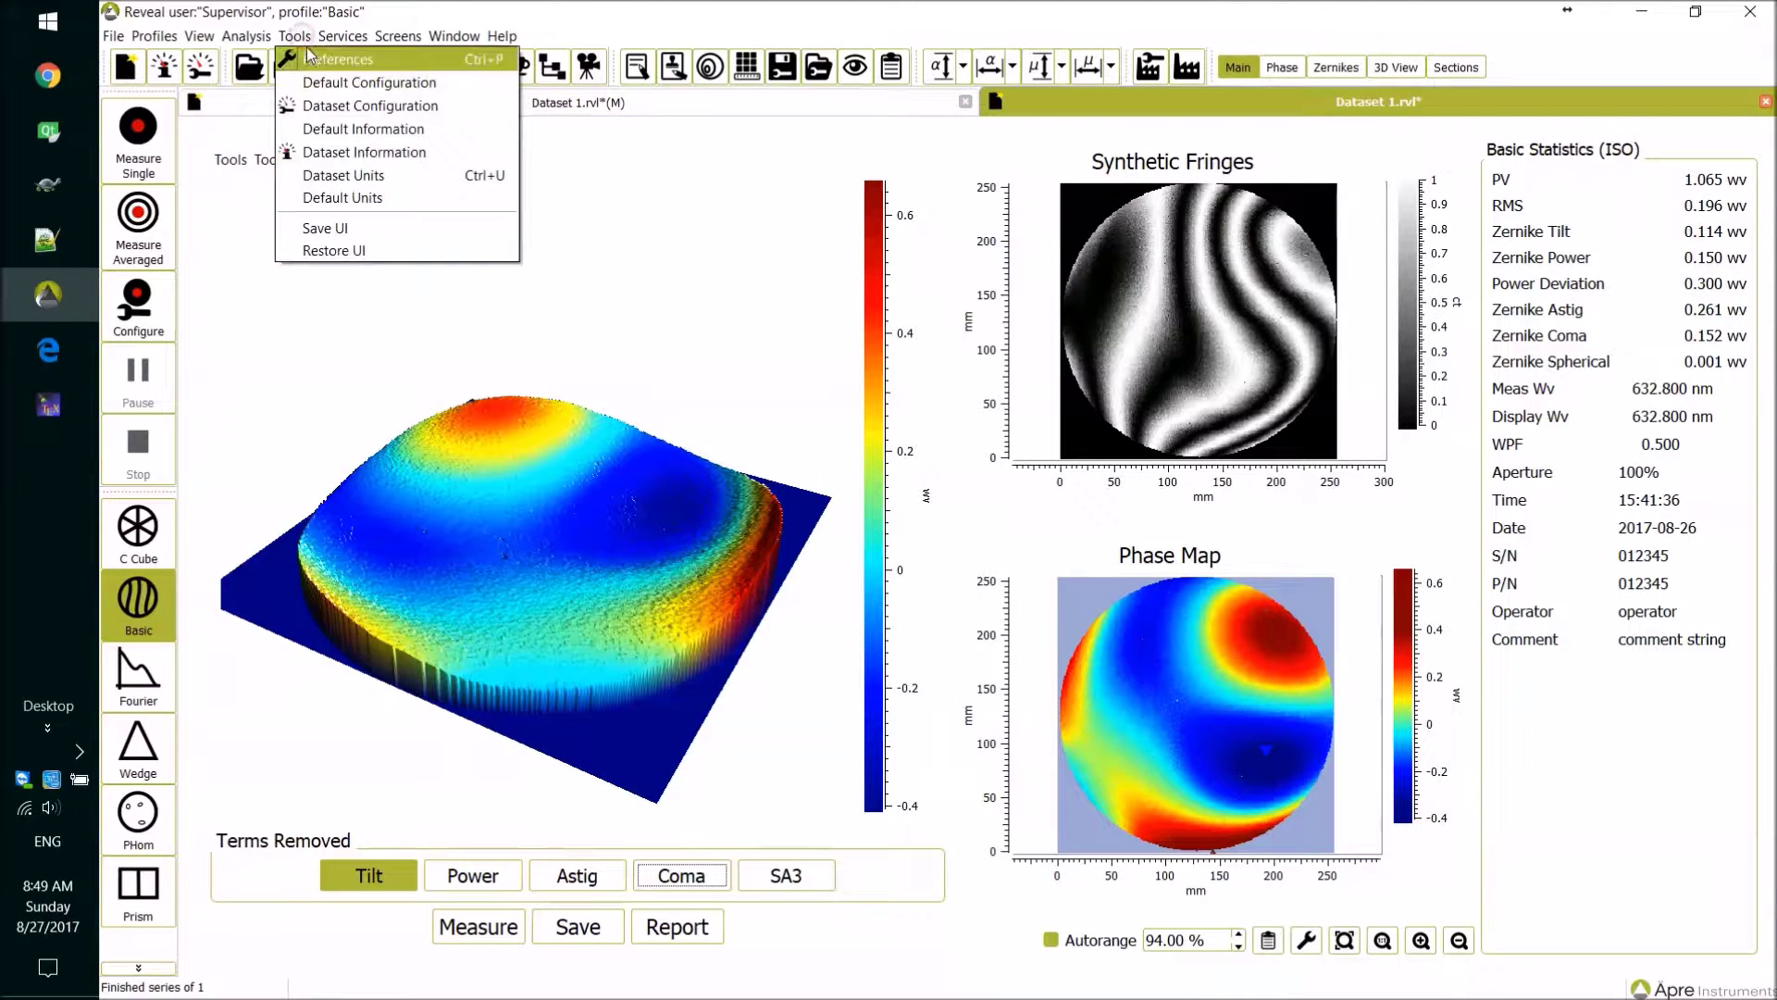
click(433, 87)
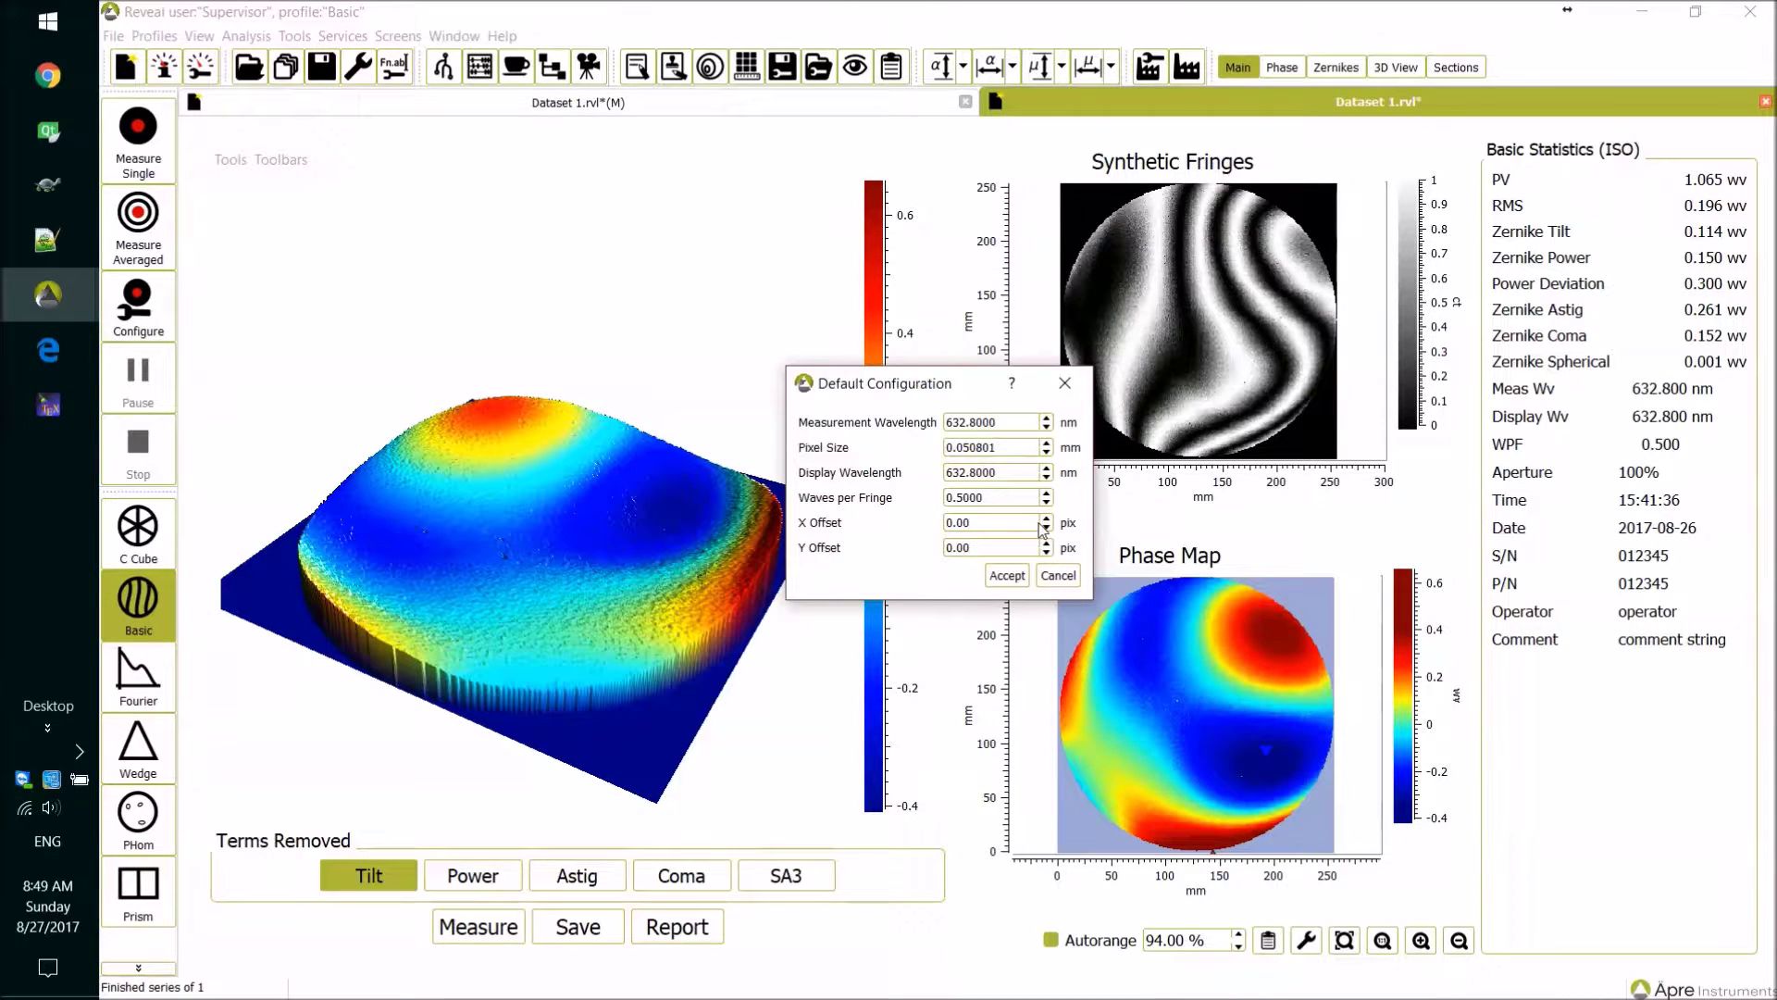
drag(1018, 422, 930, 419)
click(1065, 385)
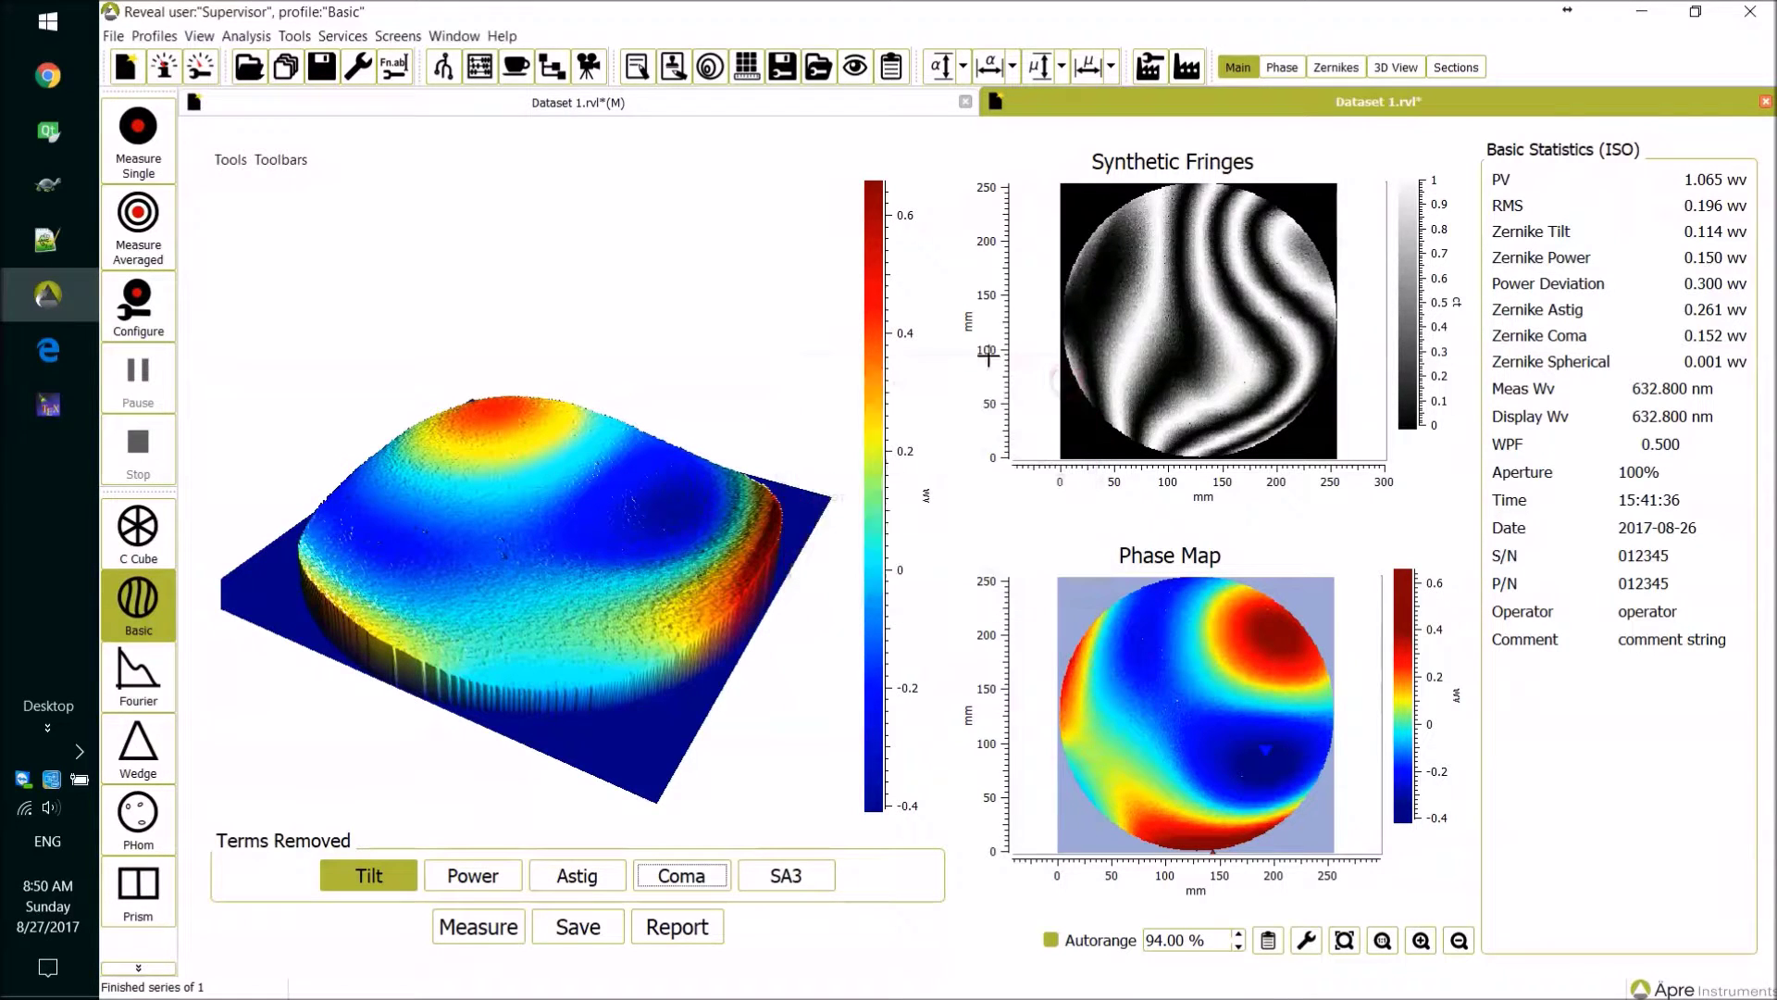
Step: Review the default information fields, such as comment, operator and part number, and accept them as they are
click(294, 38)
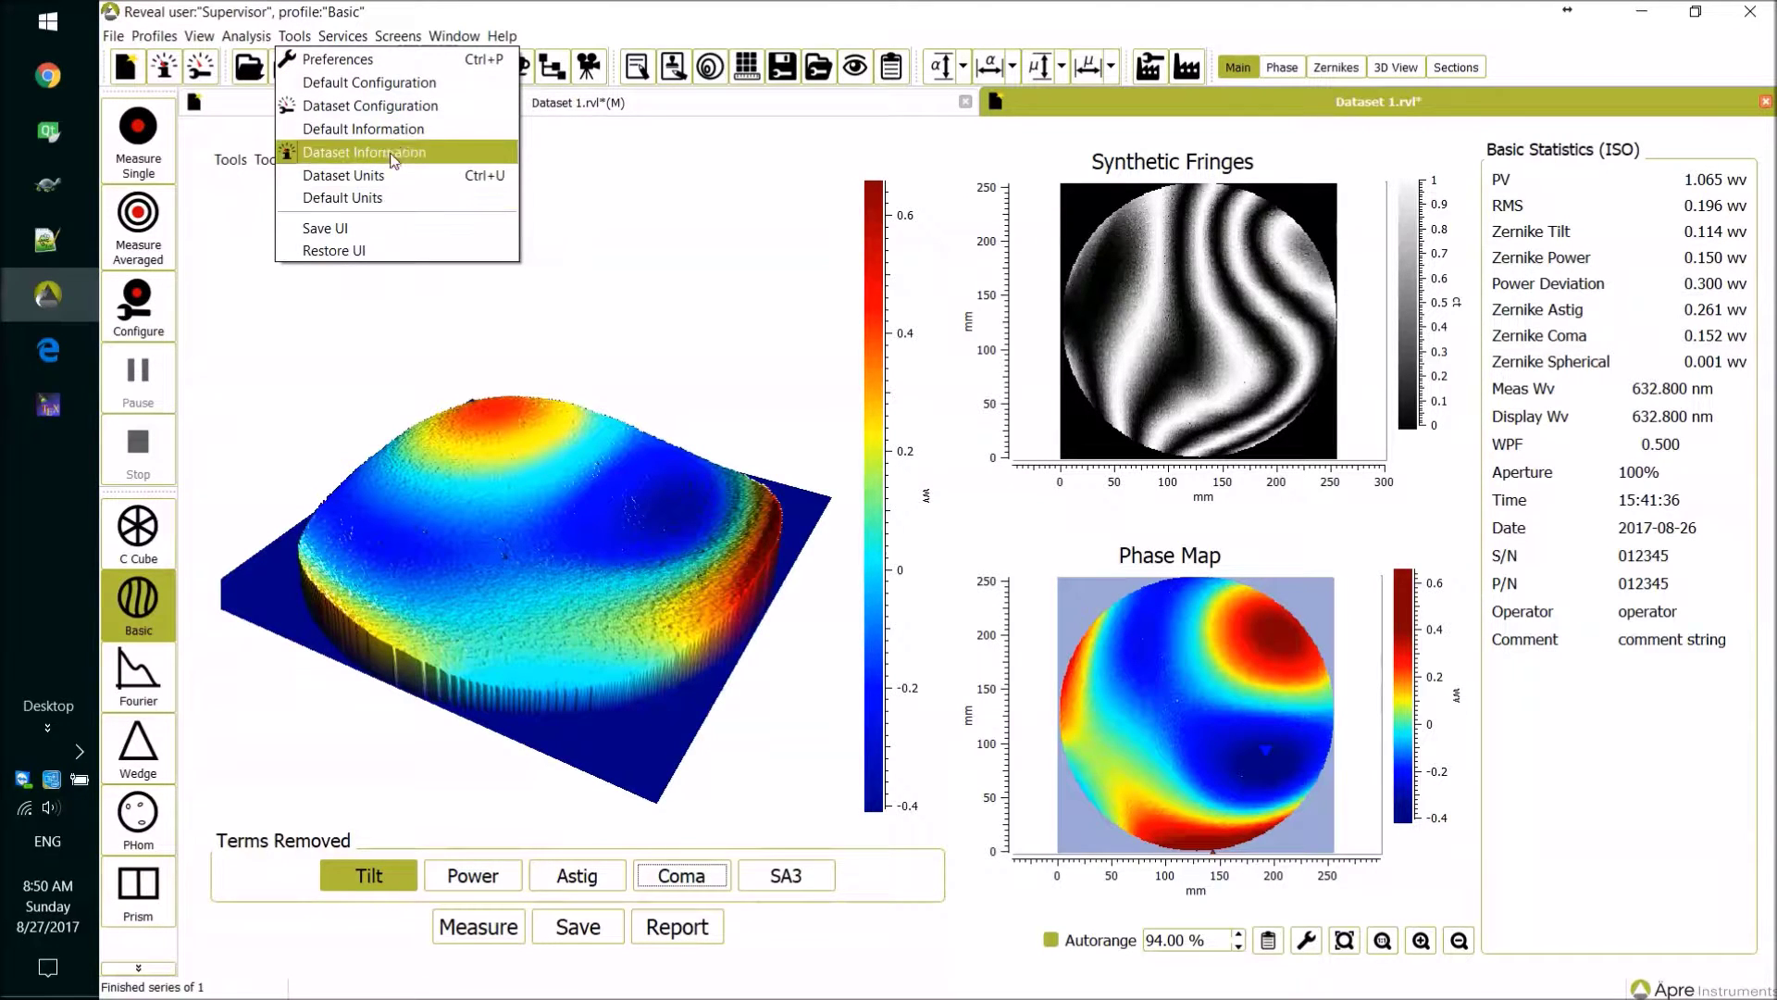
click(403, 131)
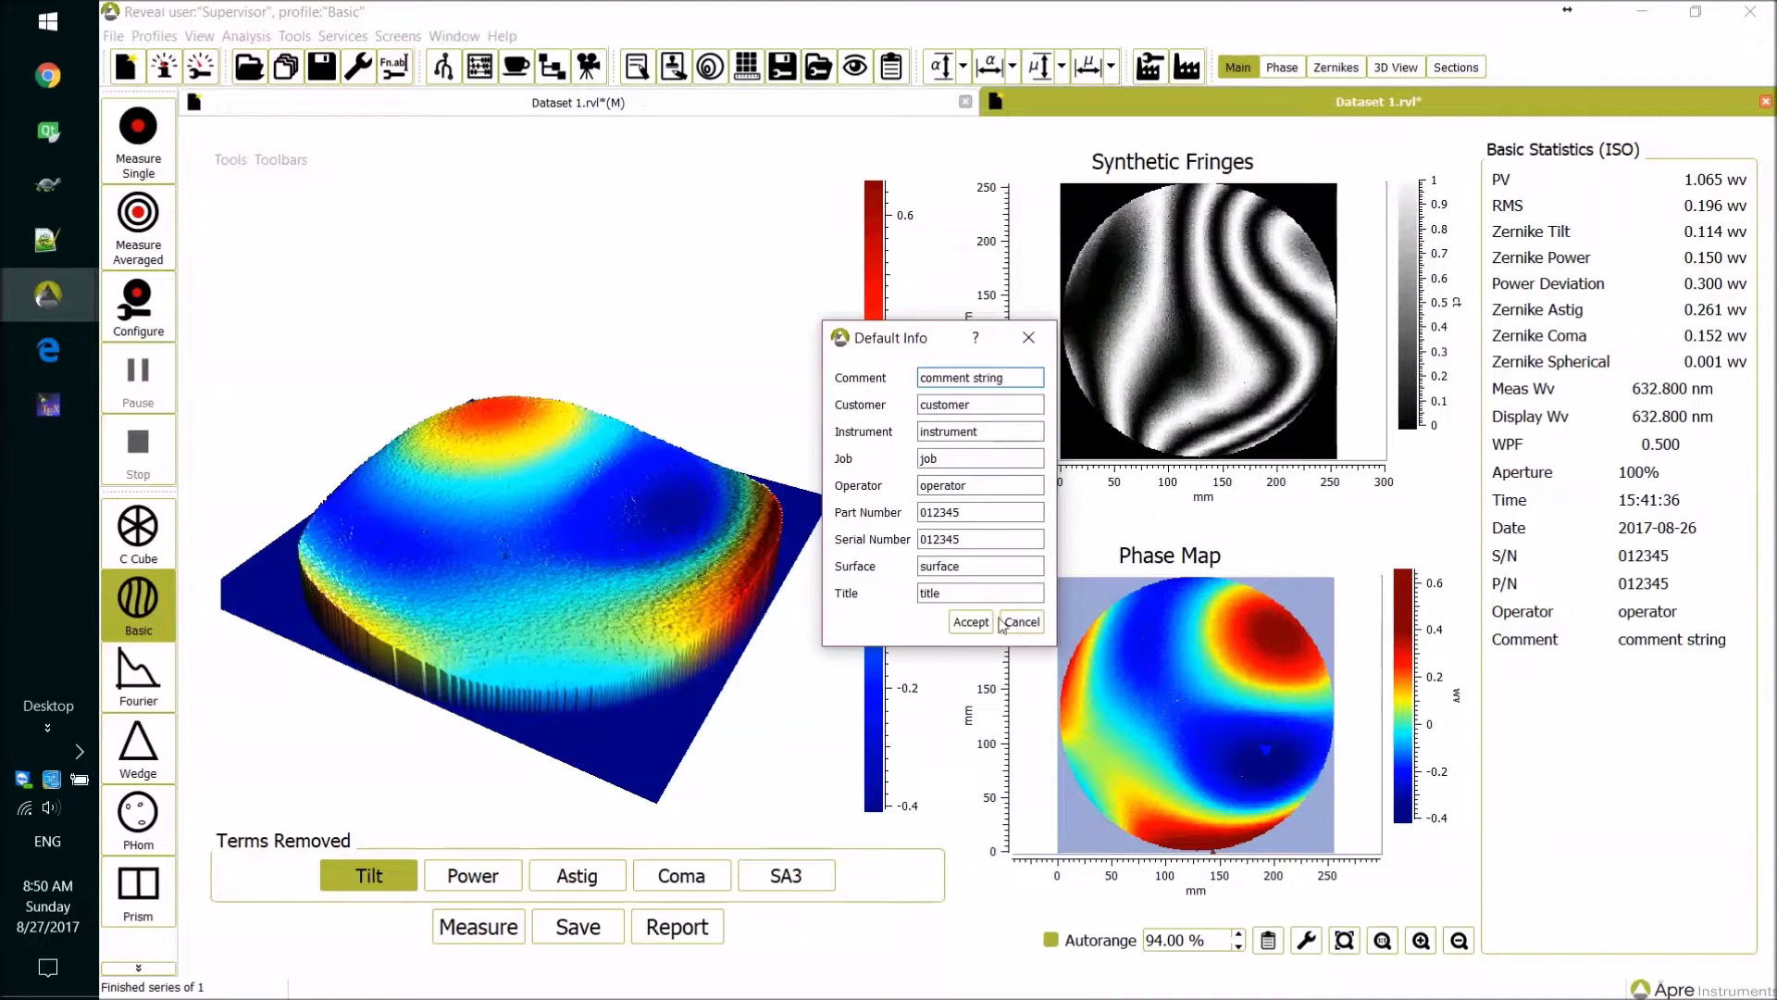
click(971, 622)
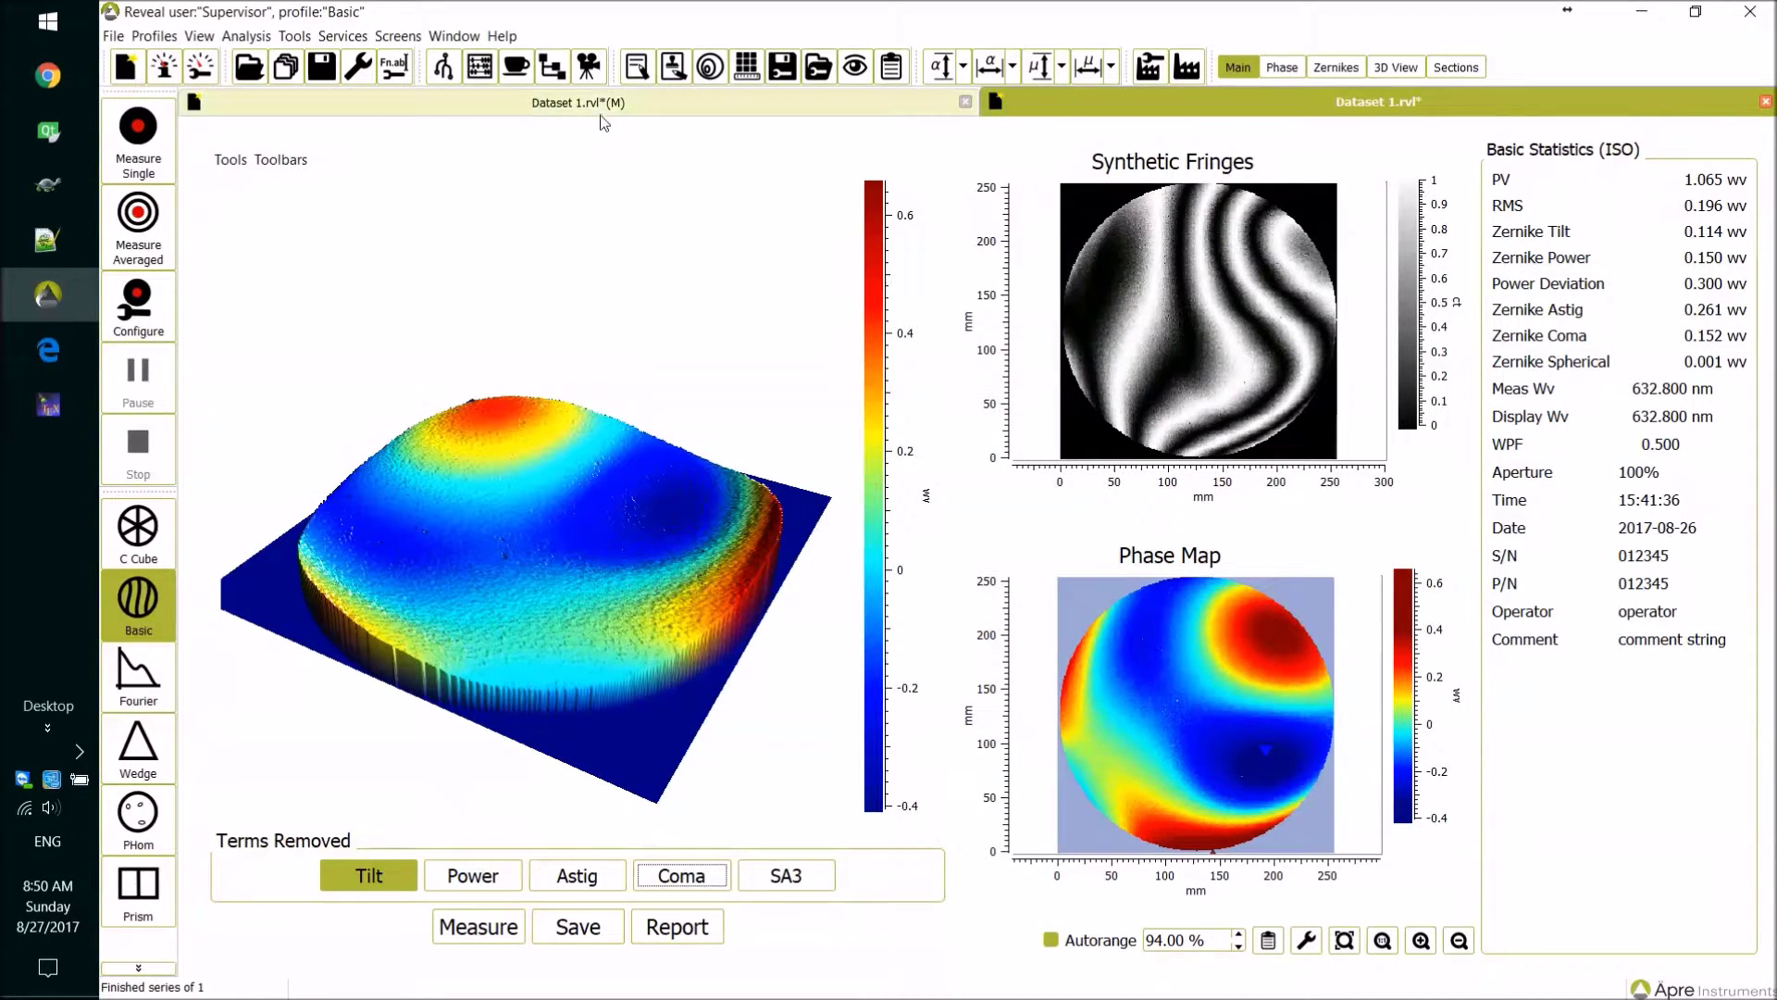
Step: Show the measured dataset's analysis tools, check its dataset units, and view its Measurement Config settings
click(356, 107)
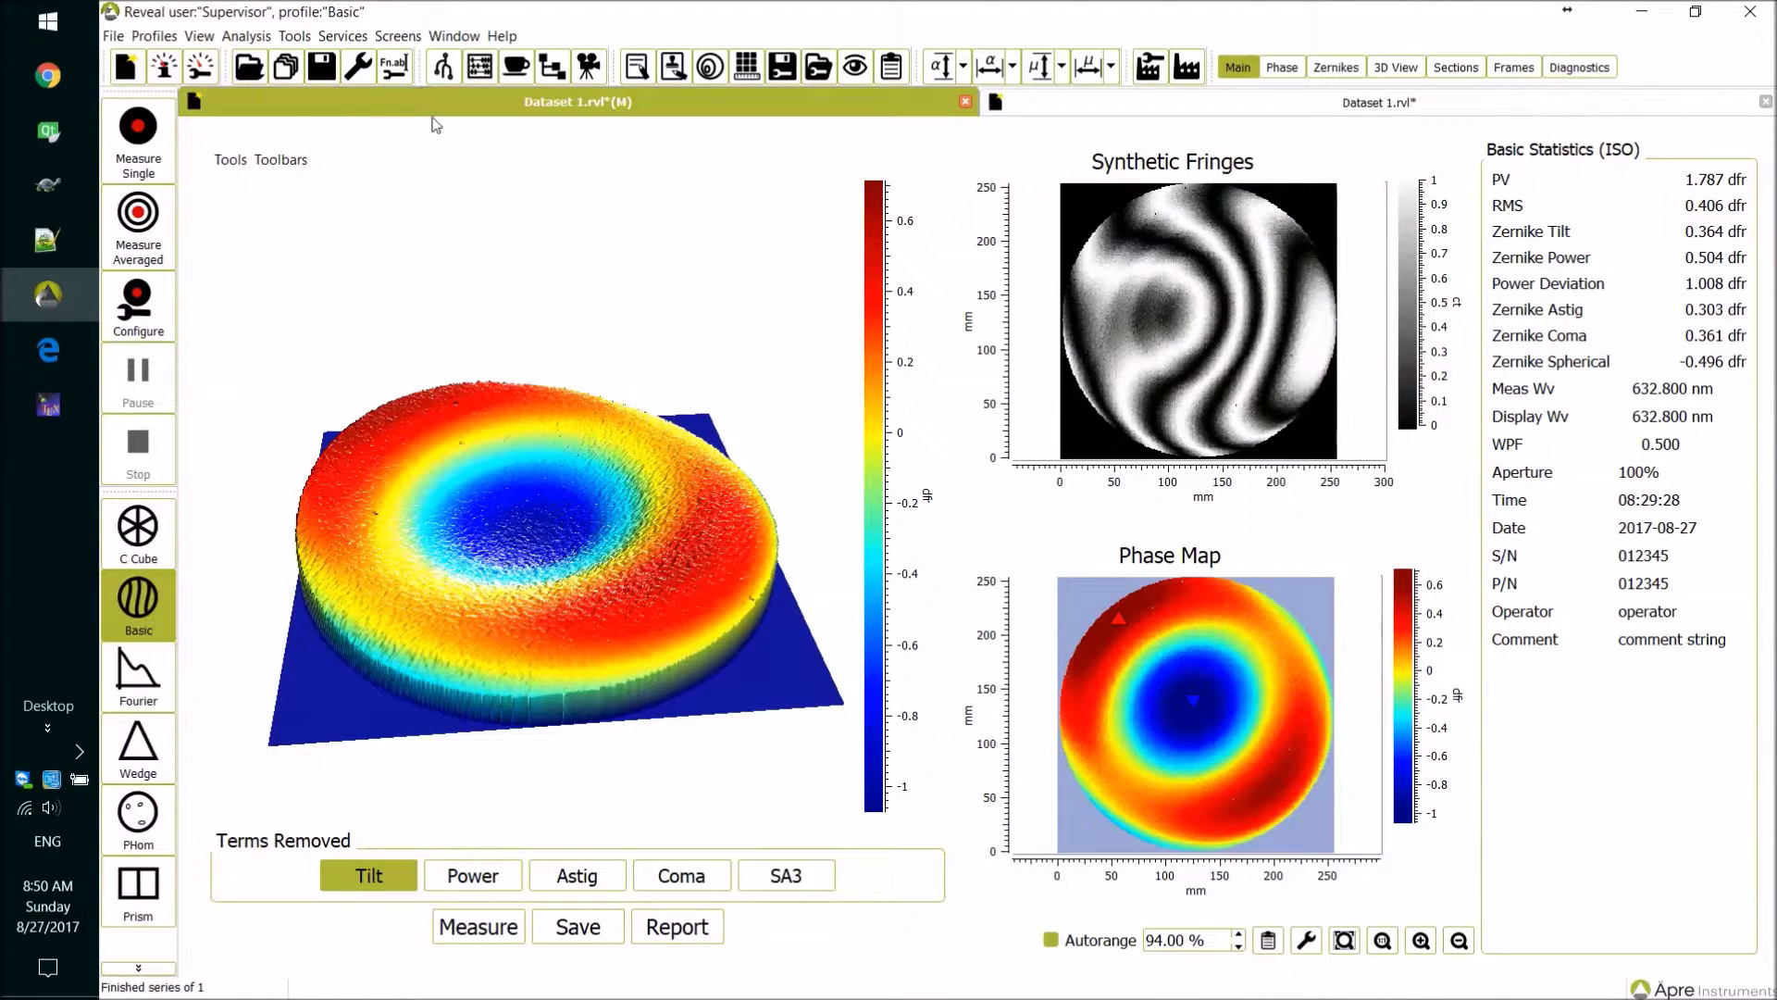
click(480, 70)
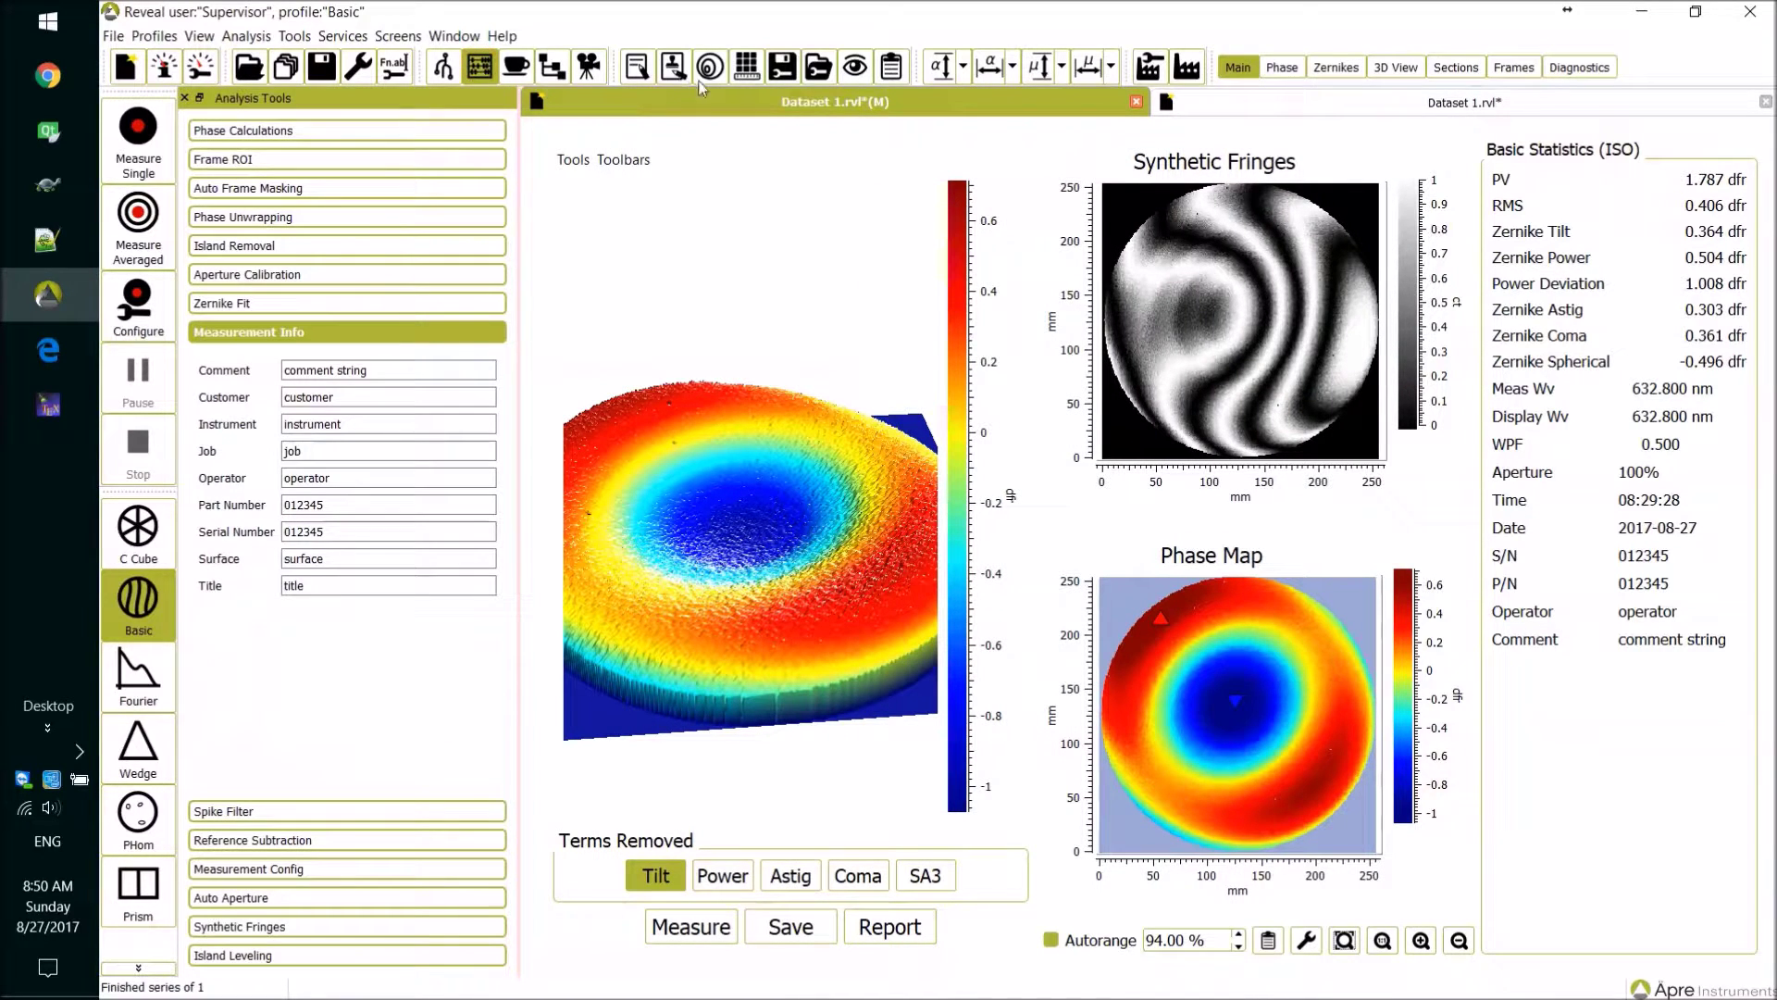
click(298, 41)
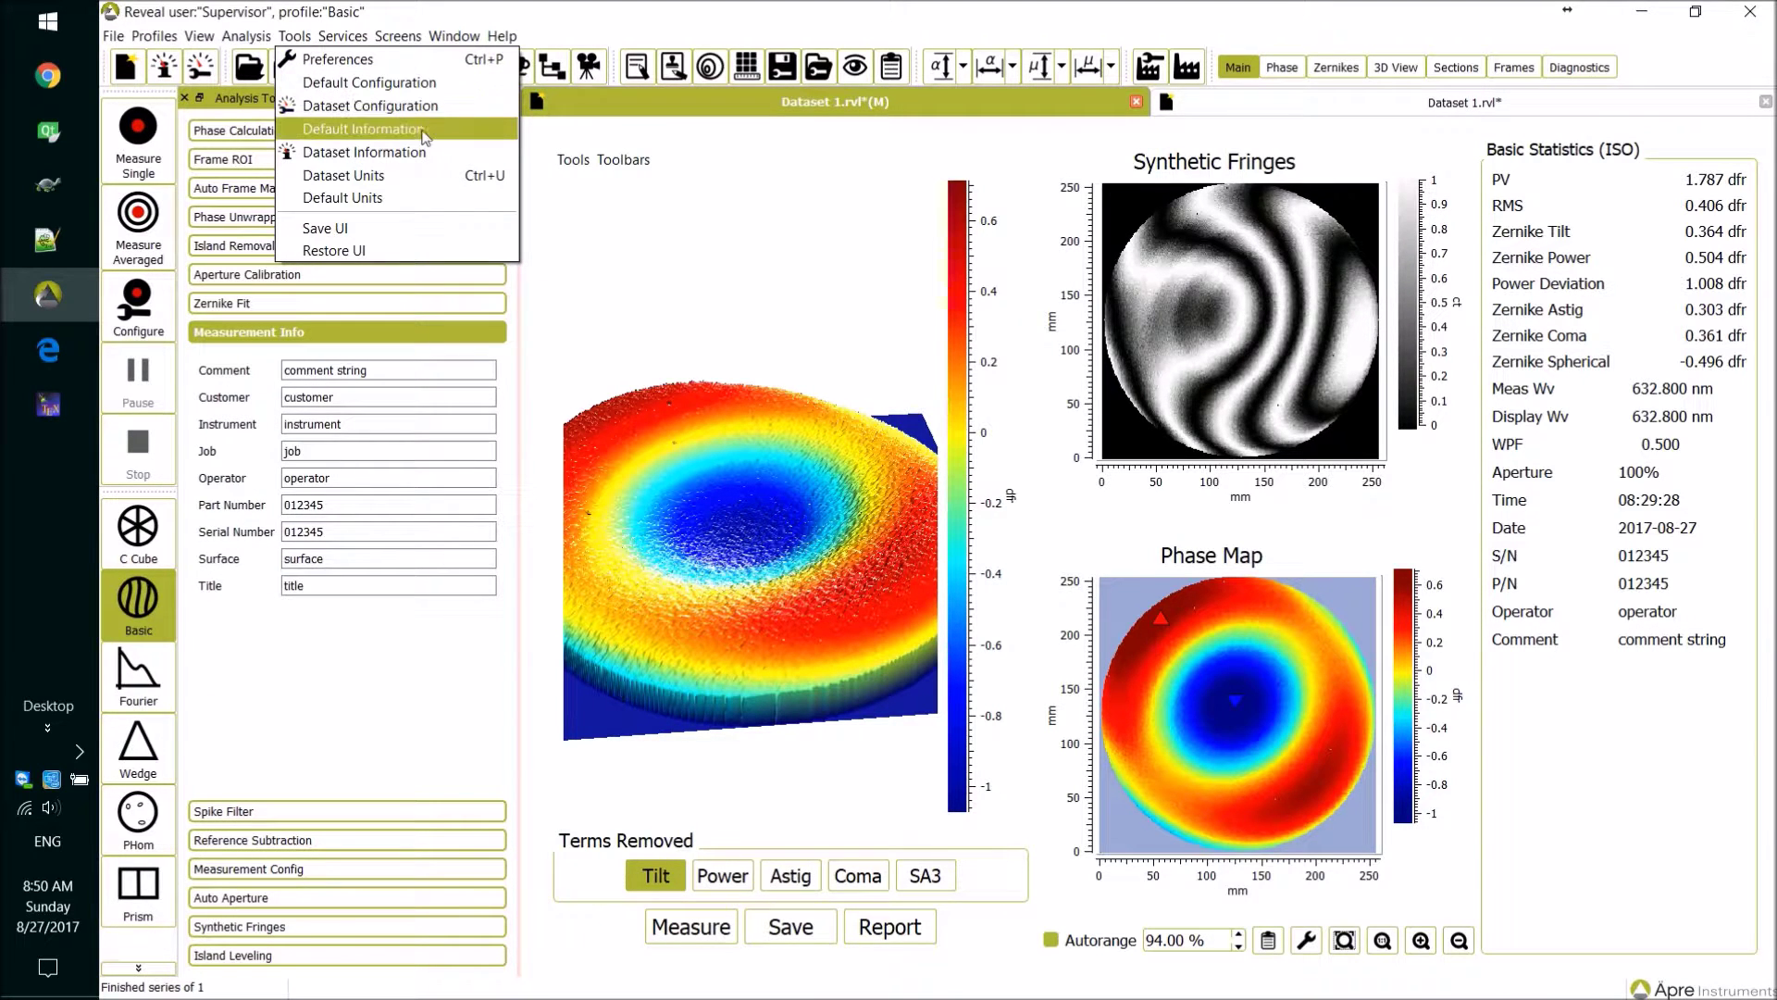
click(416, 176)
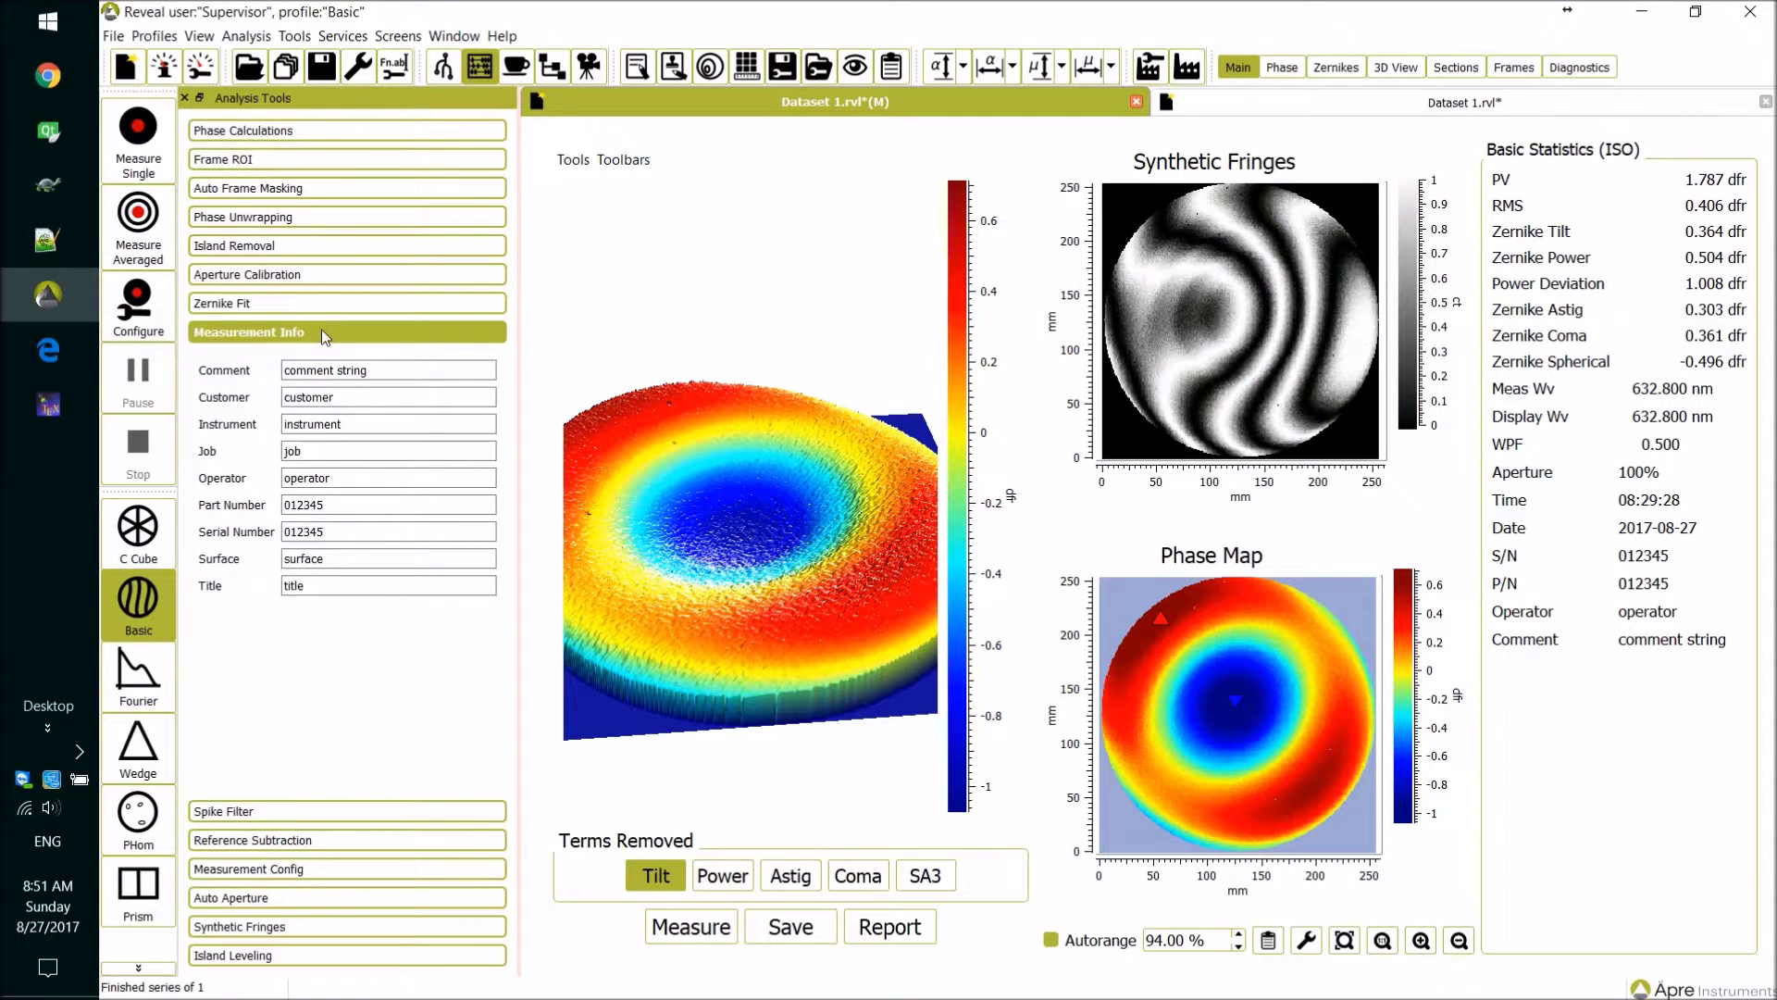
click(300, 871)
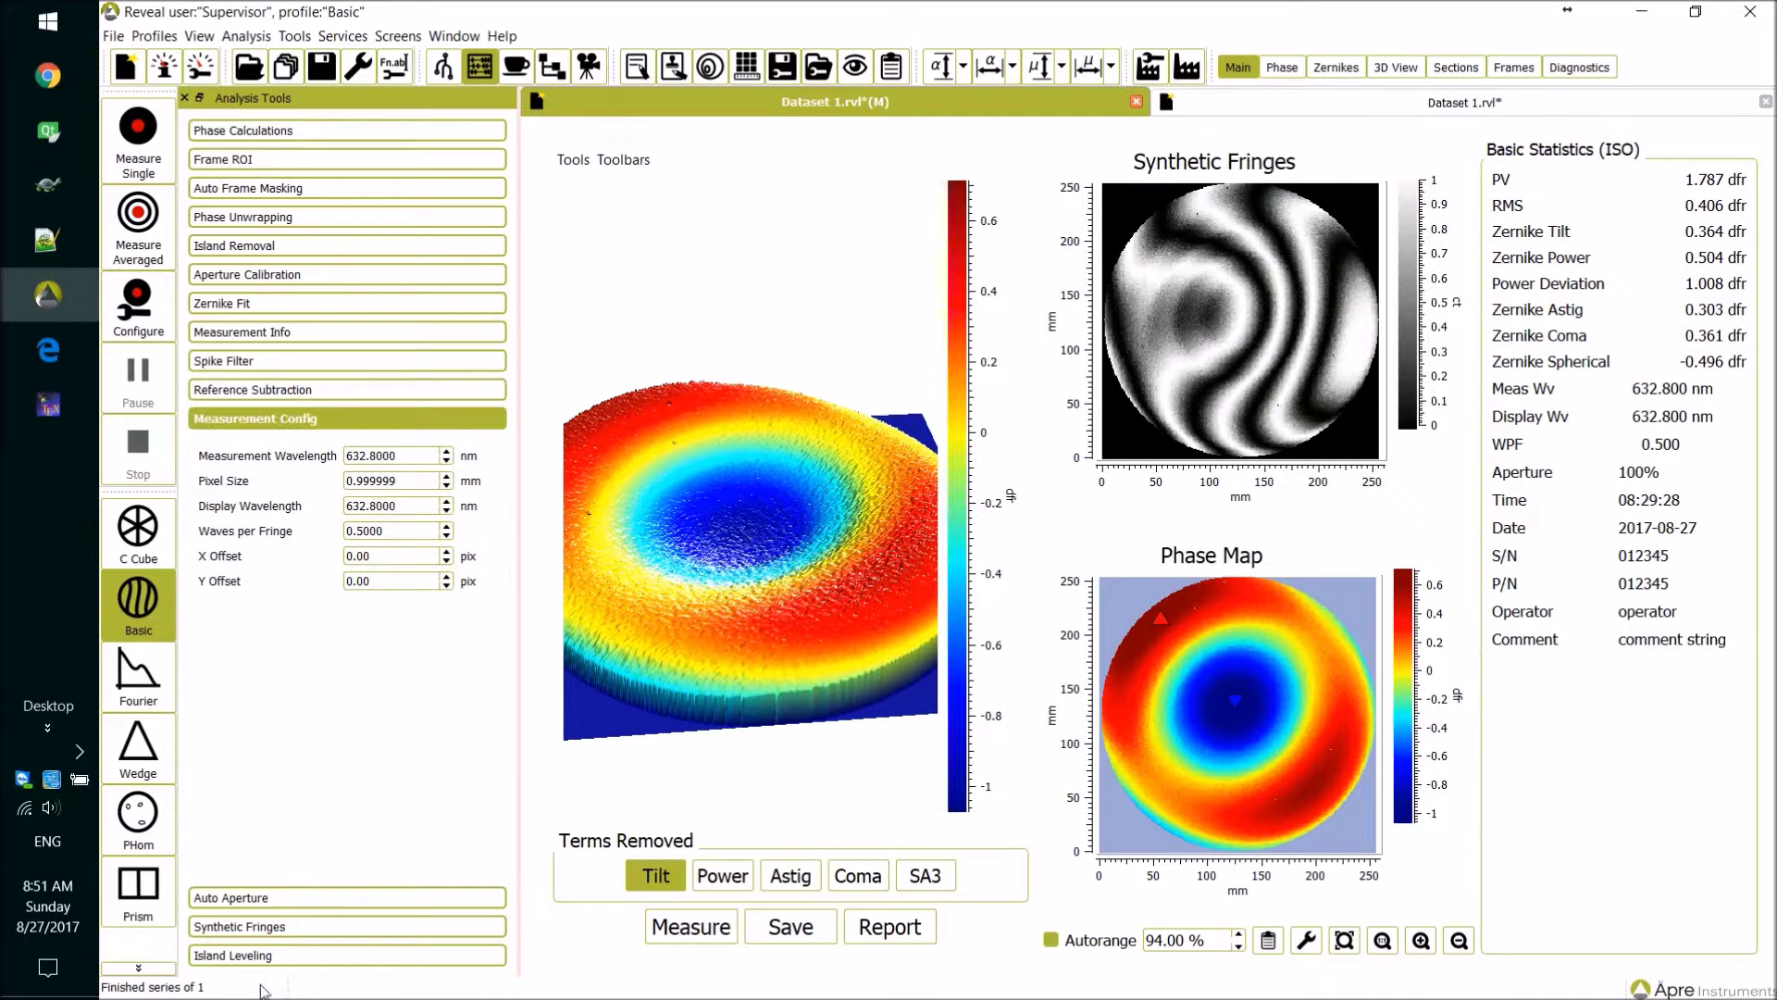
Step: Set the measured dataset's vertical units to "wavelength, display" and hide the analysis tools
click(1062, 66)
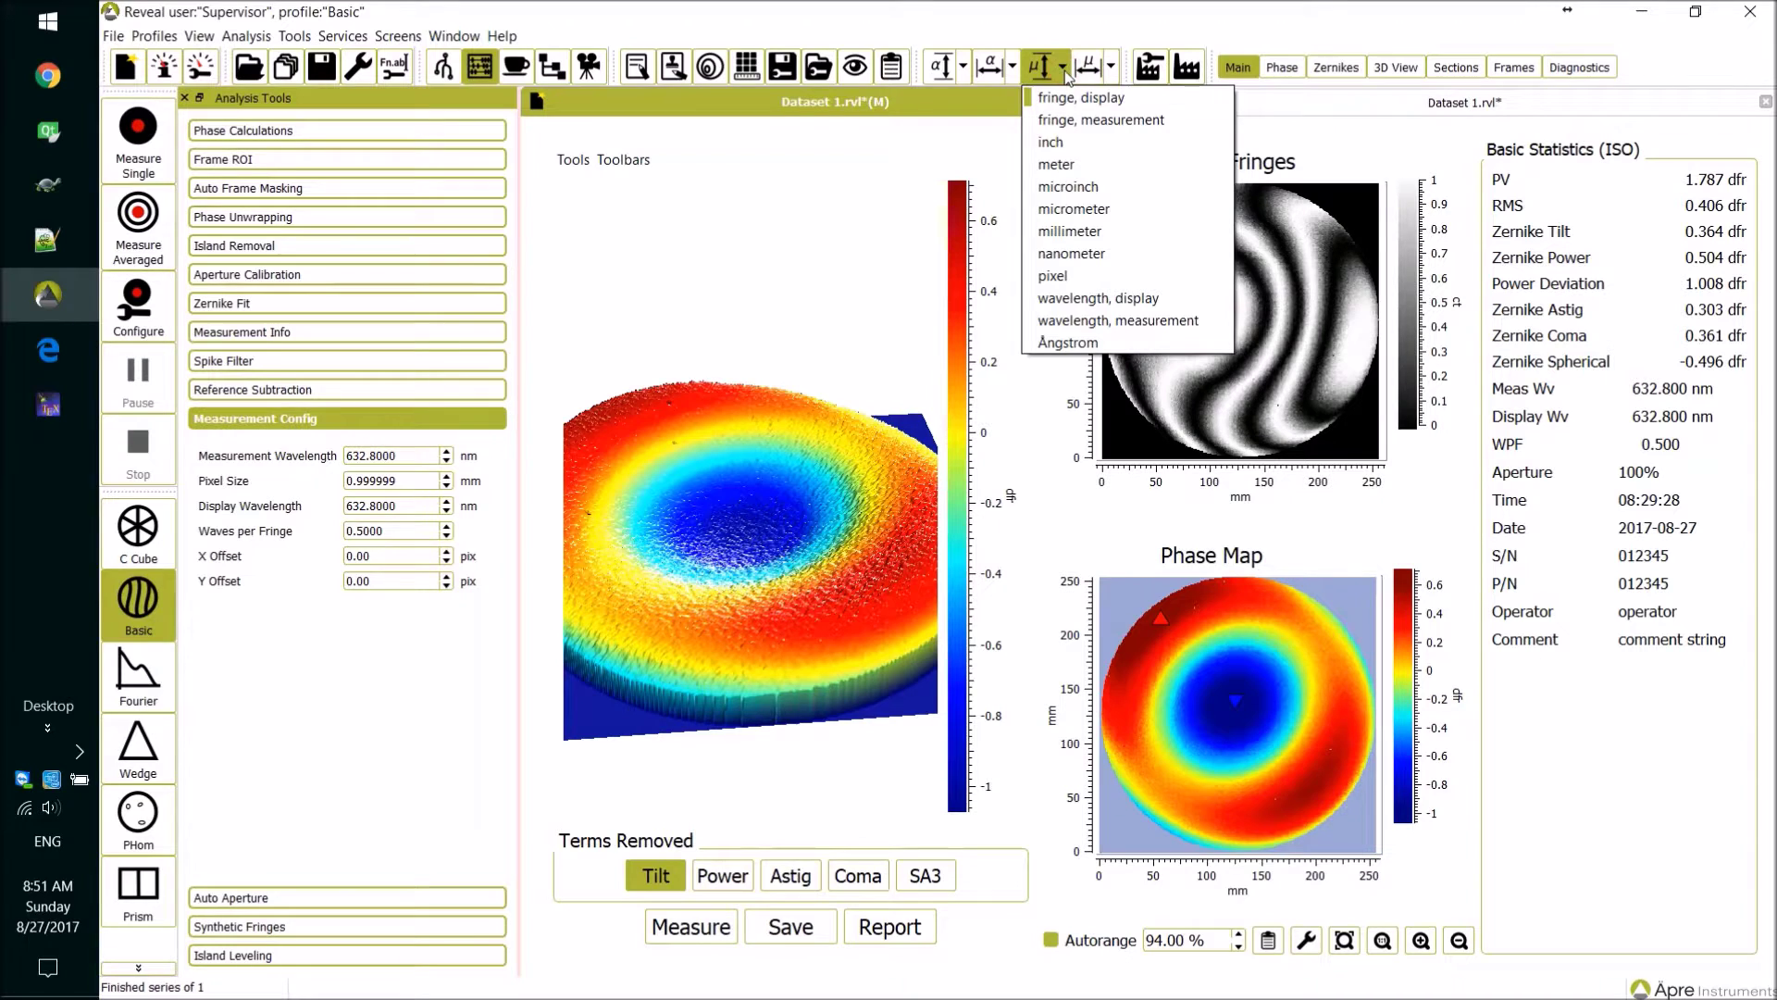
click(1087, 296)
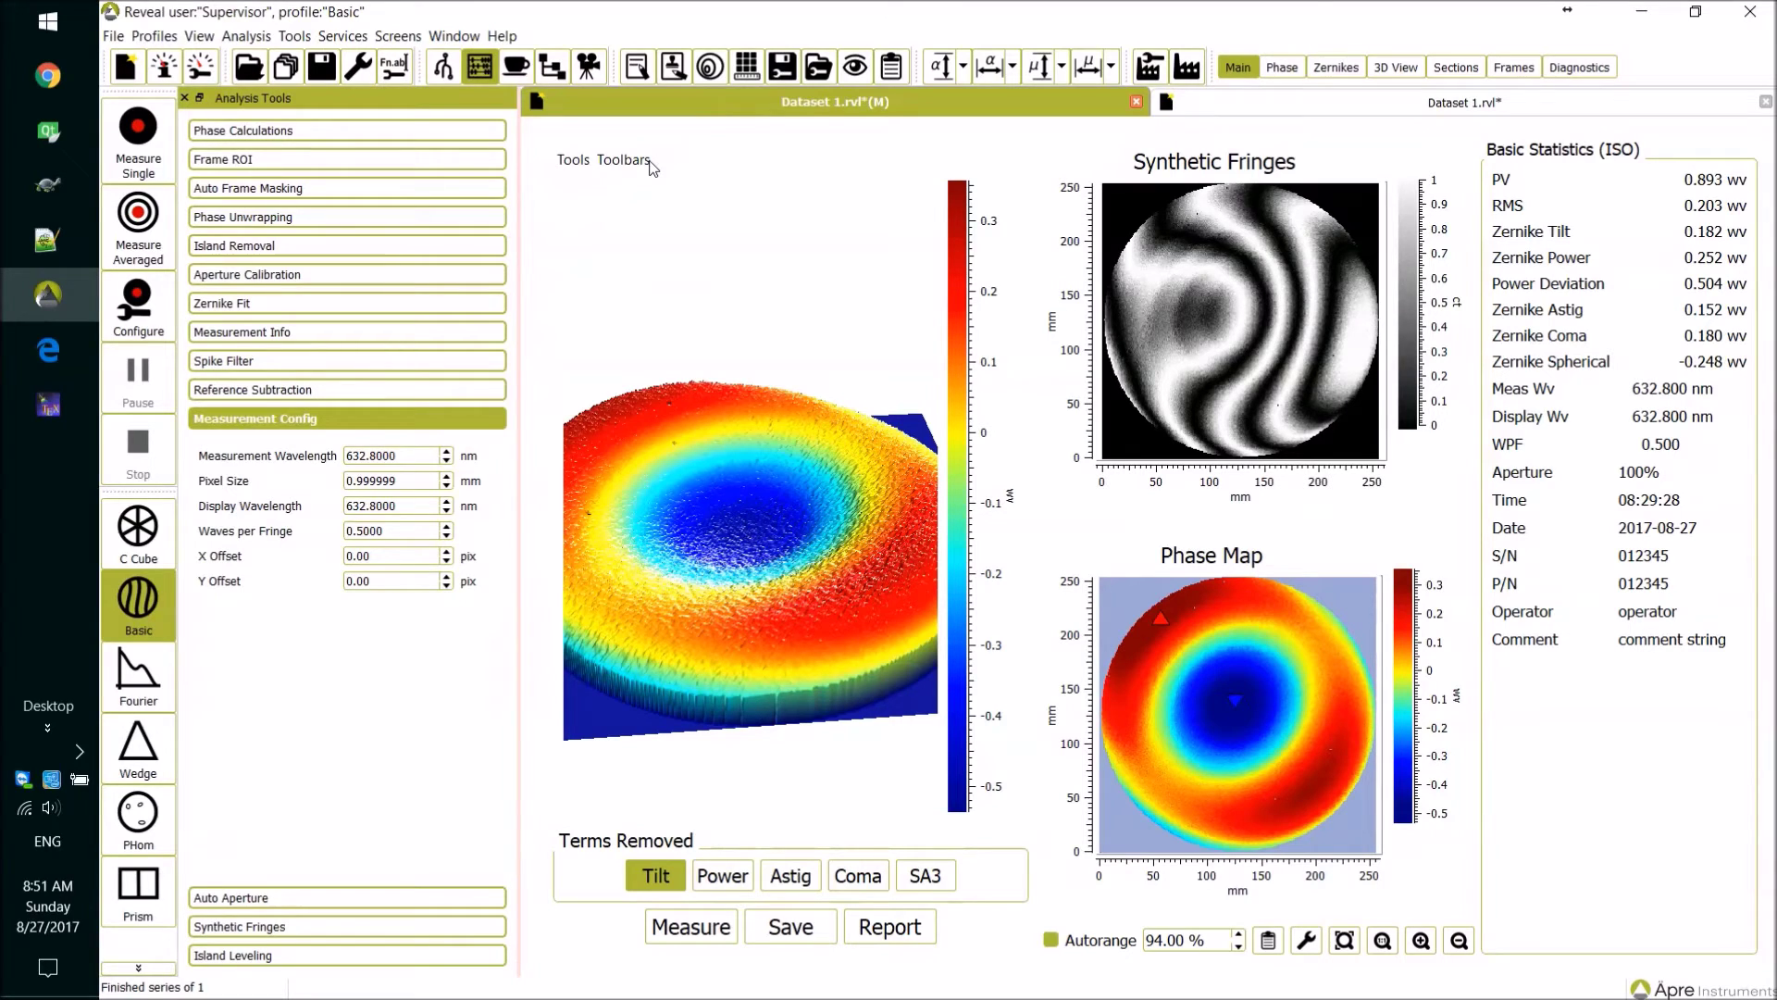
click(479, 67)
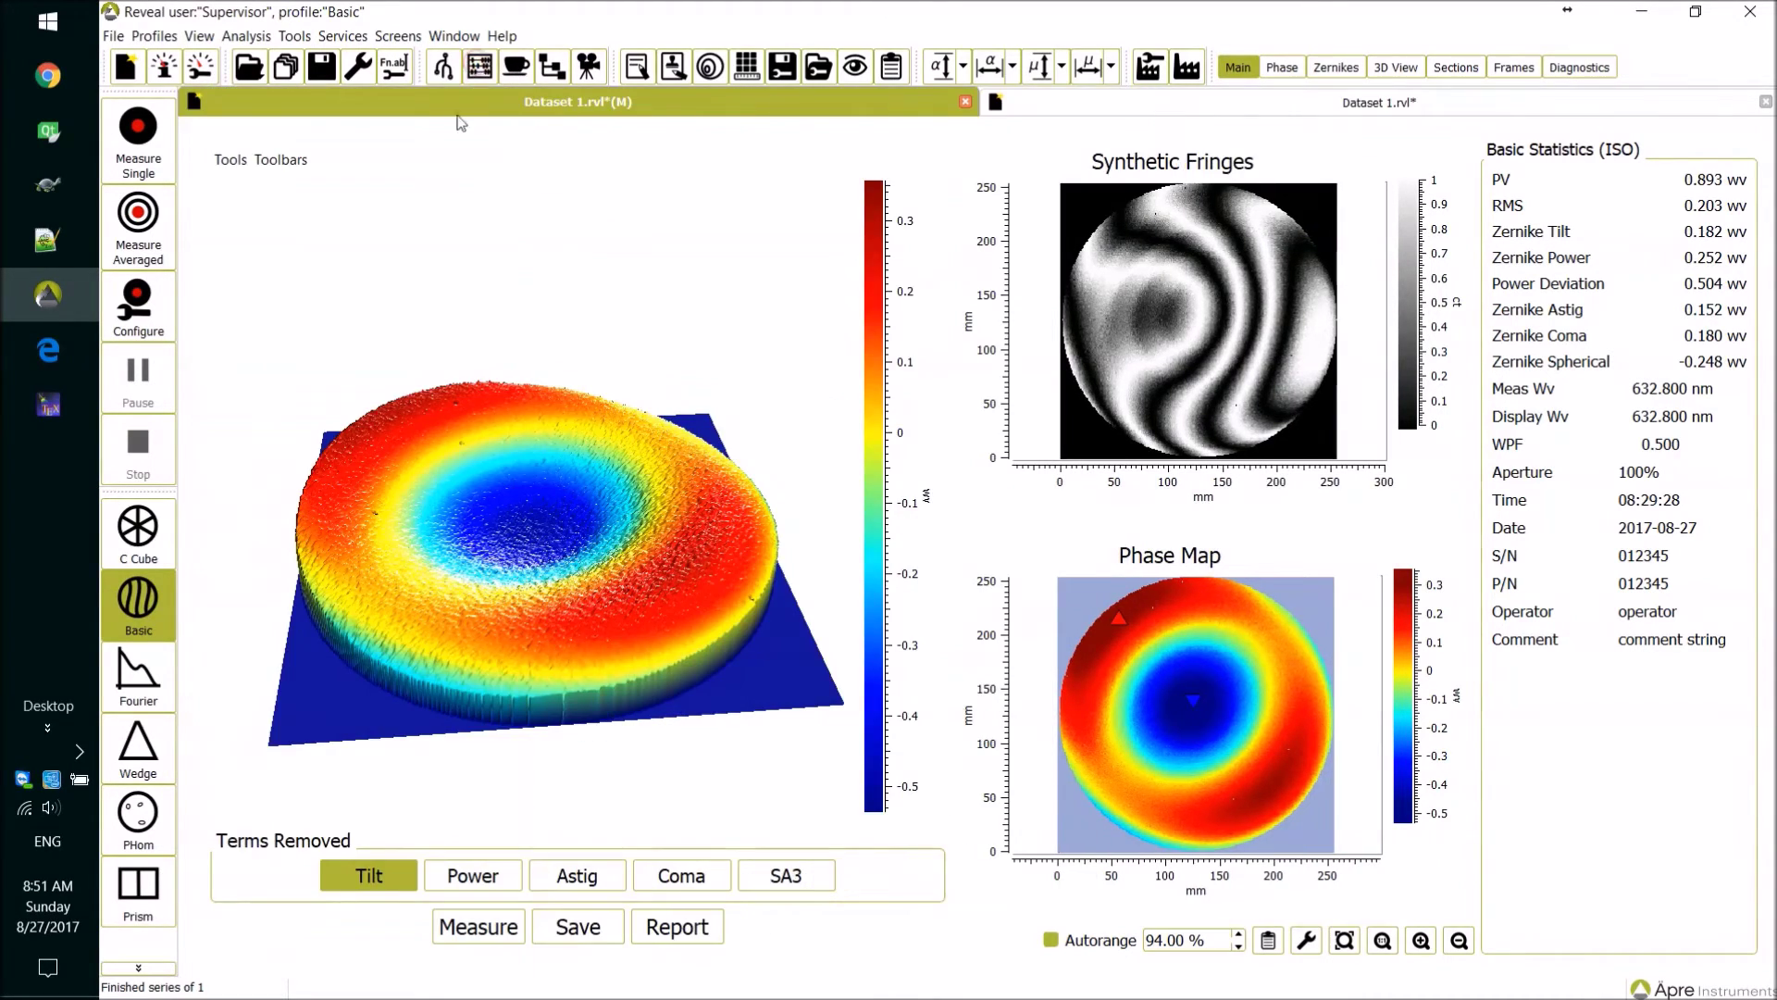